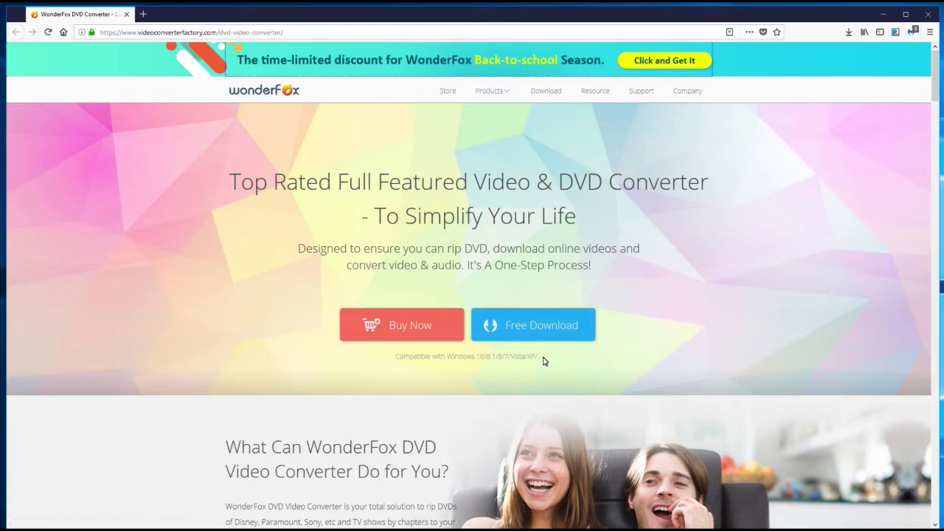
Step: Launch WonderFox DVD Video Converter from the desktop and set Apple iPhone 8 as the output format
{"action": "left_click", "coordinate": [883, 14]}
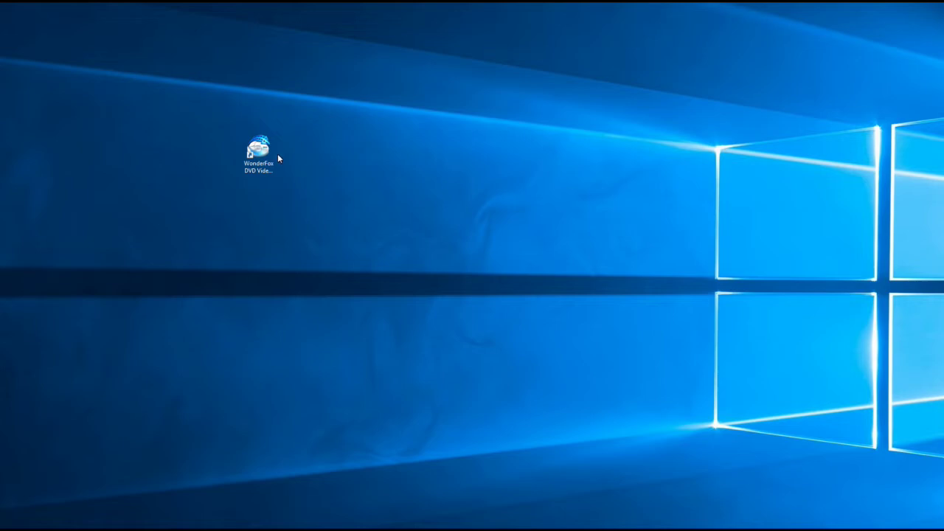
{"action": "double_click", "coordinate": [258, 153]}
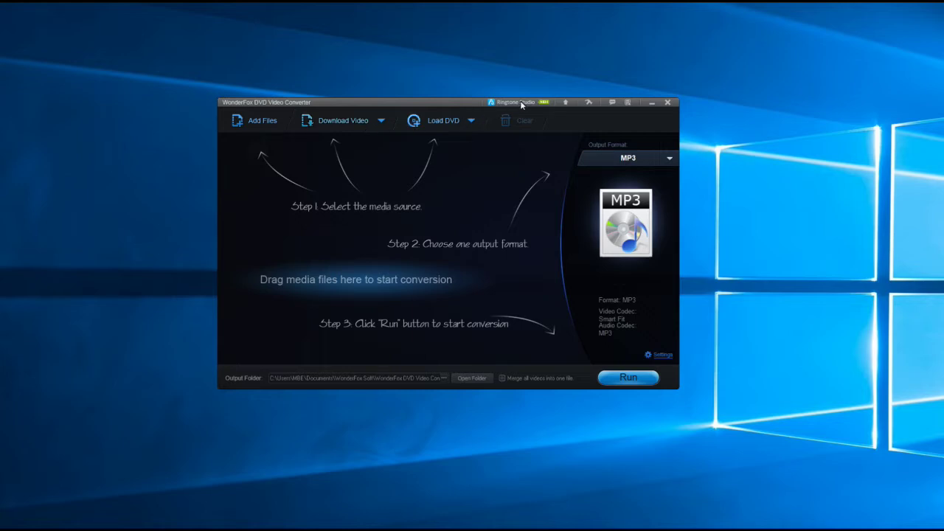
{"action": "left_click", "coordinate": [619, 164]}
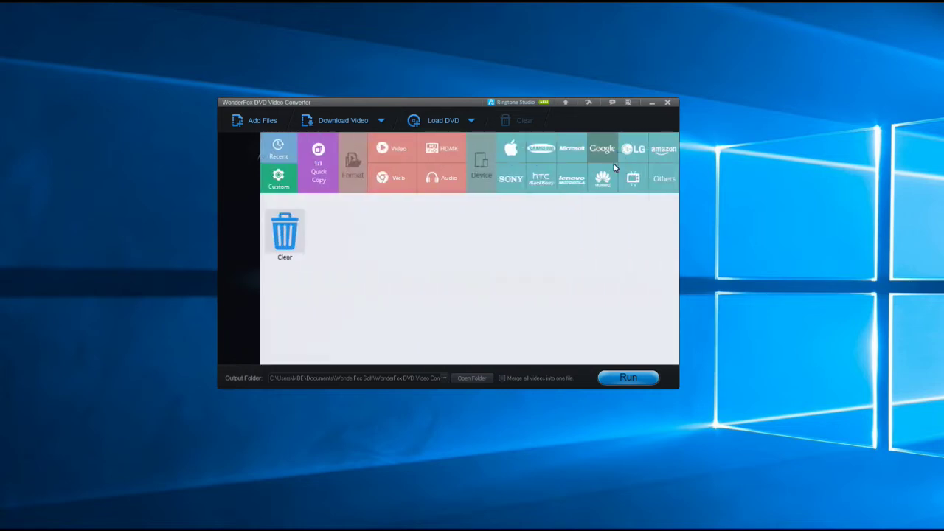
{"action": "left_click", "coordinate": [523, 152]}
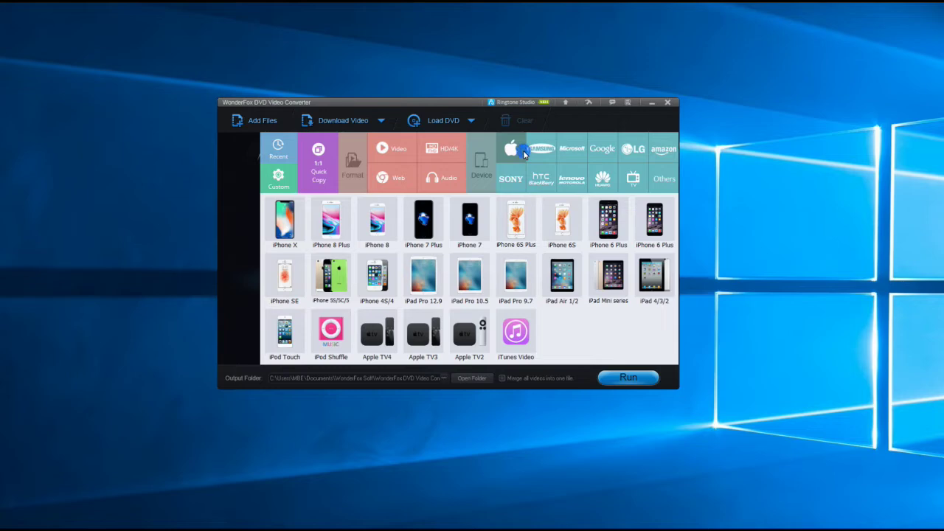
{"action": "left_click", "coordinate": [379, 232]}
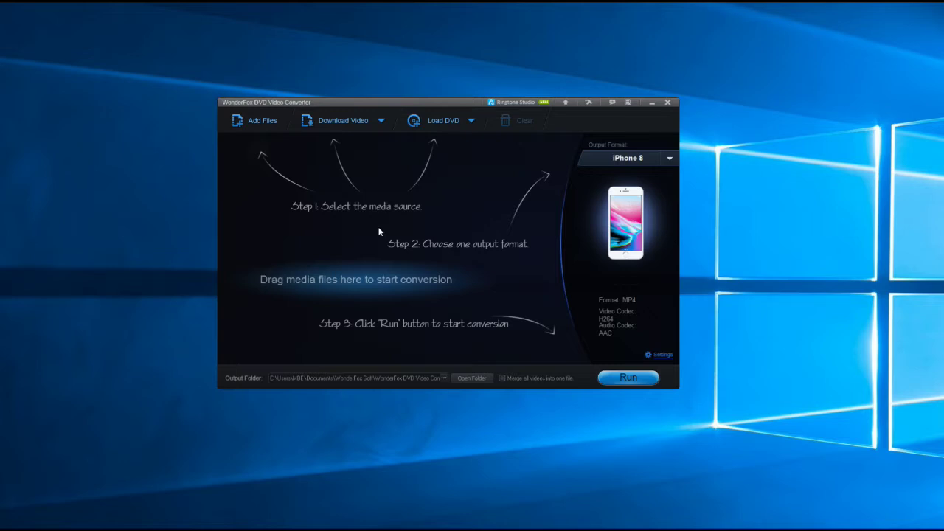
Step: Browse the Google, Samsung, HTC/BlackBerry and TV presets, then the HD/4K and audio formats
{"action": "left_click", "coordinate": [624, 161]}
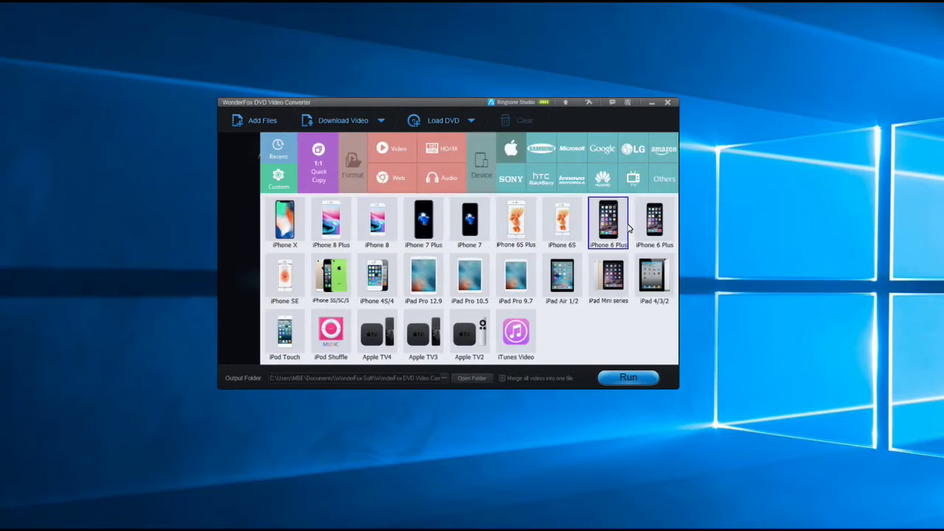
{"action": "left_click", "coordinate": [604, 151]}
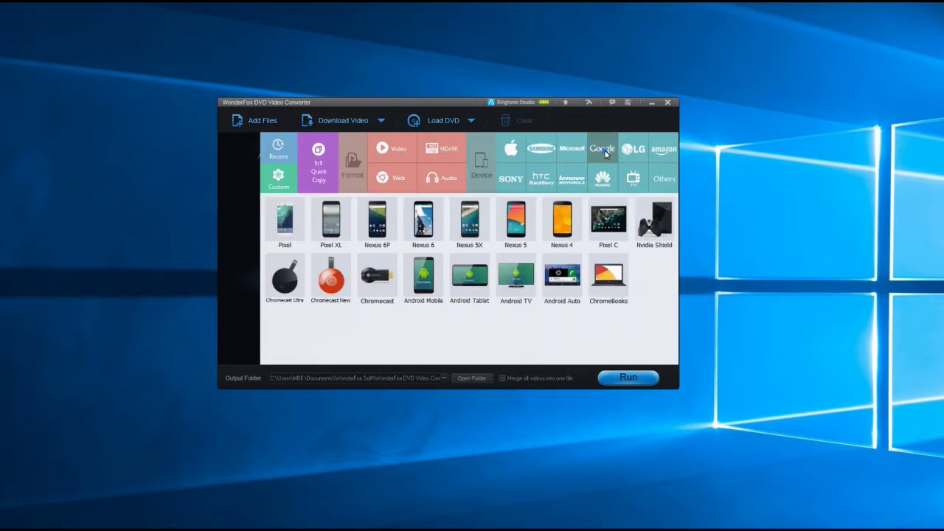
{"action": "left_click", "coordinate": [542, 151]}
{"action": "left_click", "coordinate": [548, 179]}
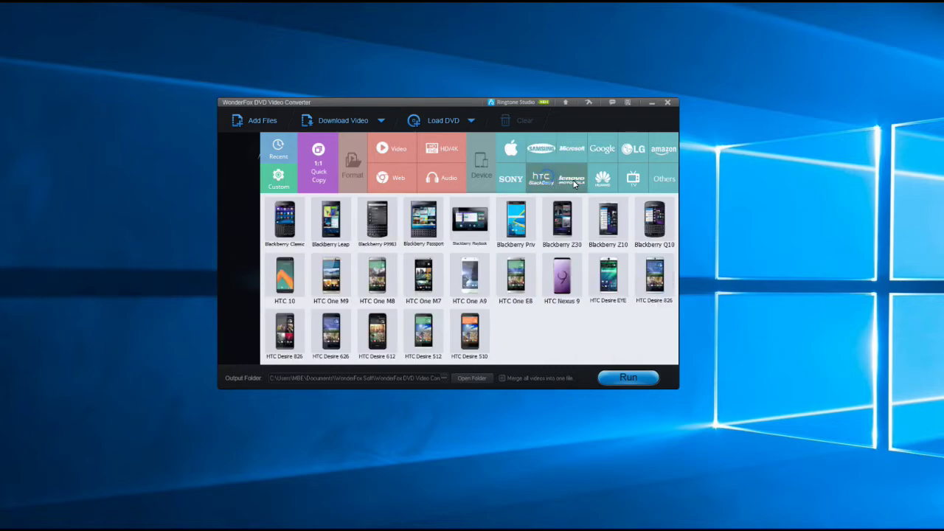
{"action": "left_click", "coordinate": [635, 184]}
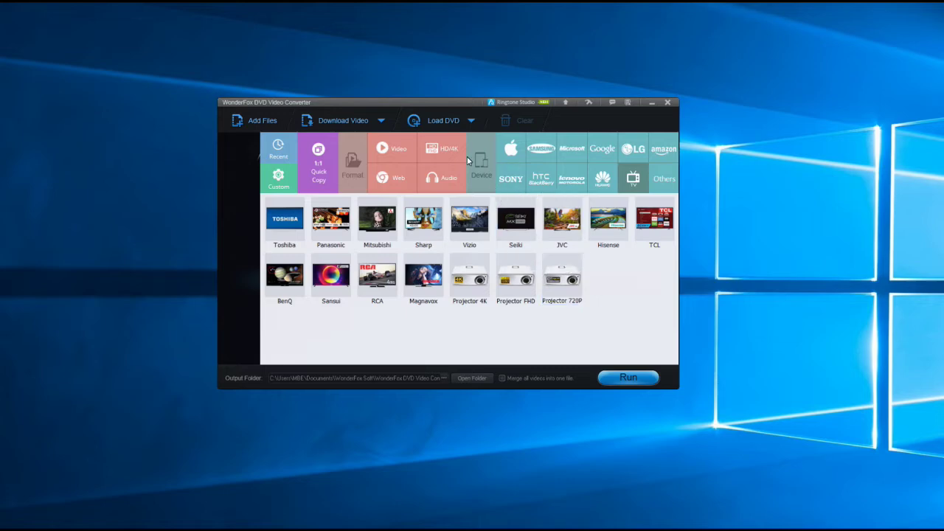
{"action": "left_click", "coordinate": [447, 149]}
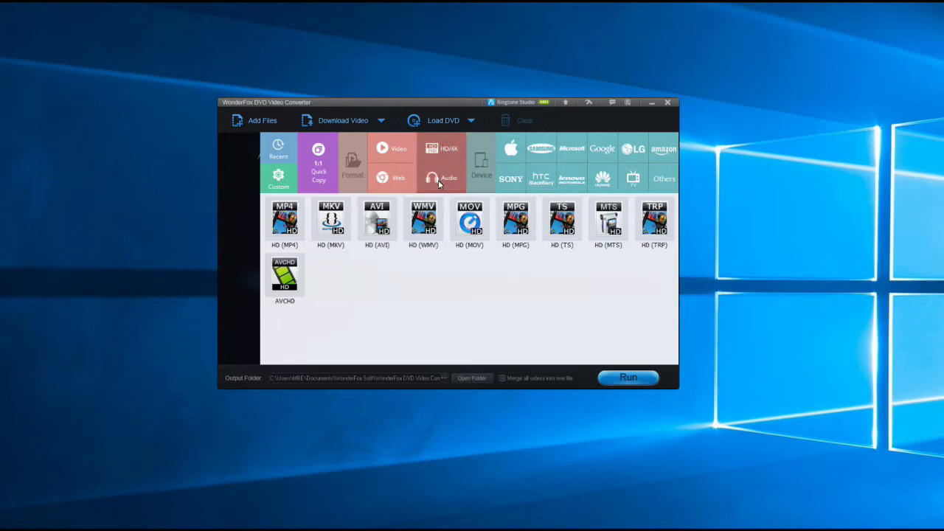
{"action": "left_click", "coordinate": [439, 183]}
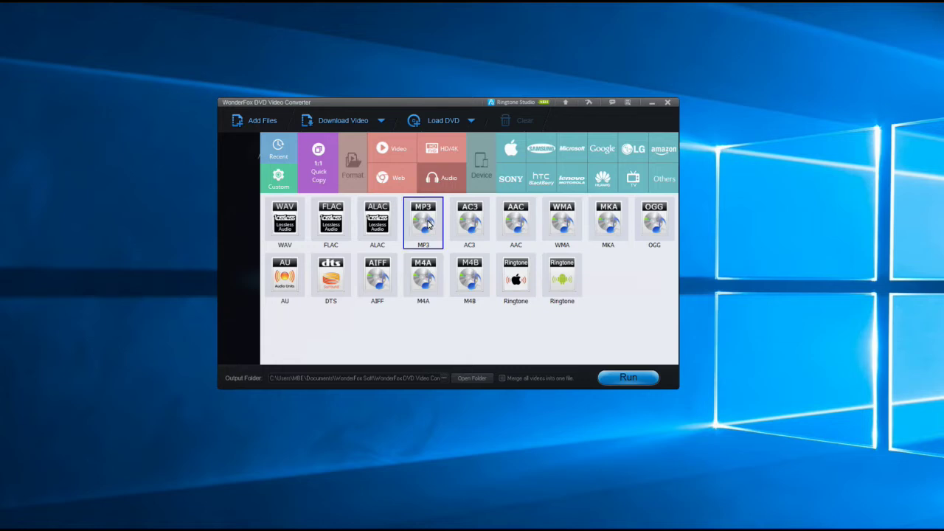
Step: Look at the web video formats, then close the format panel keeping iPhone 8
{"action": "left_click", "coordinate": [397, 186]}
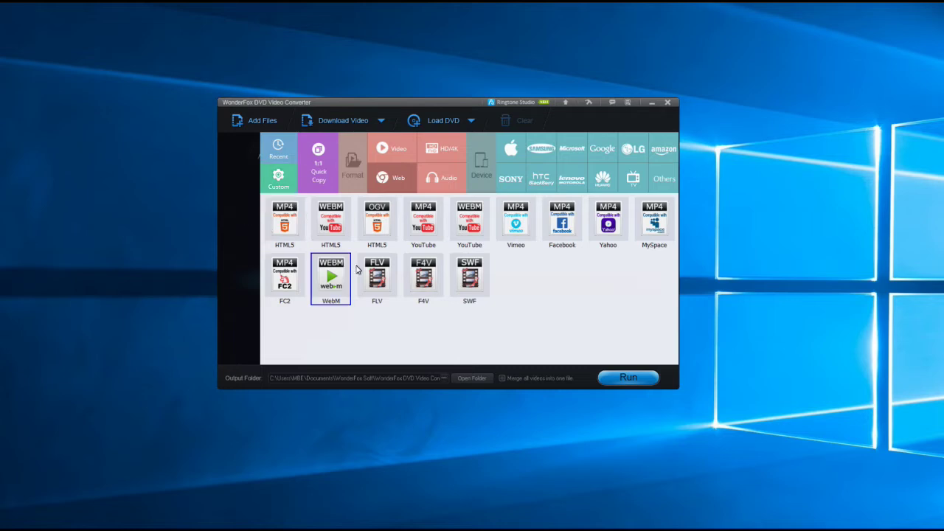
{"action": "left_click", "coordinate": [232, 179]}
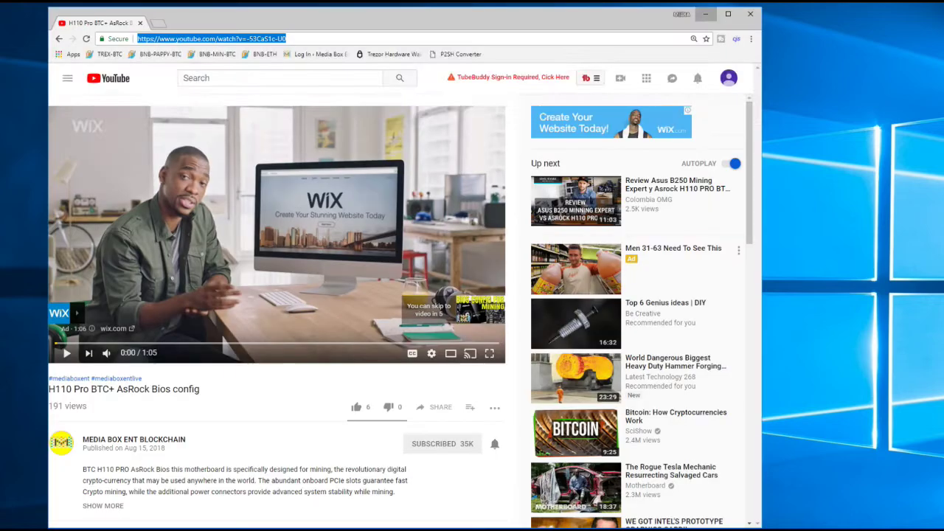
Step: Select the YouTube video's address in Chrome and minimize the browser
{"action": "key", "text": "ctrl+l"}
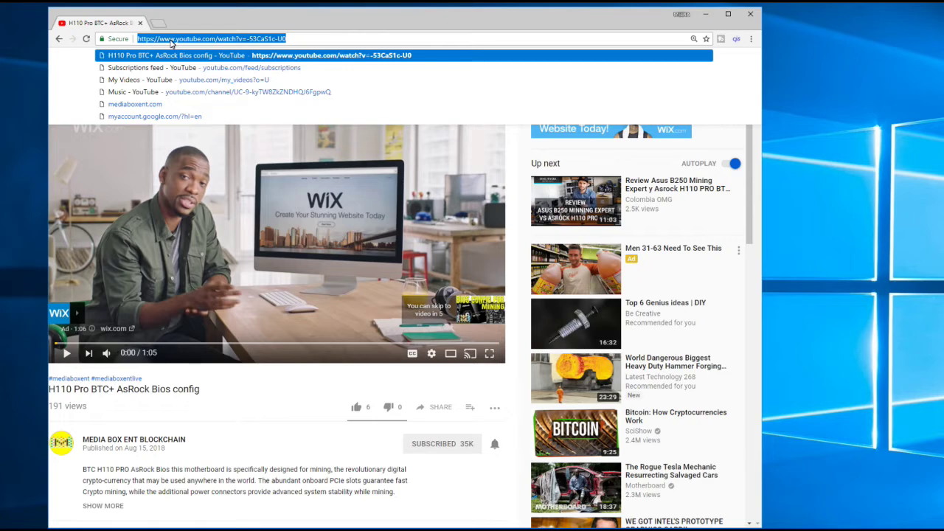
{"action": "left_click", "coordinate": [706, 14]}
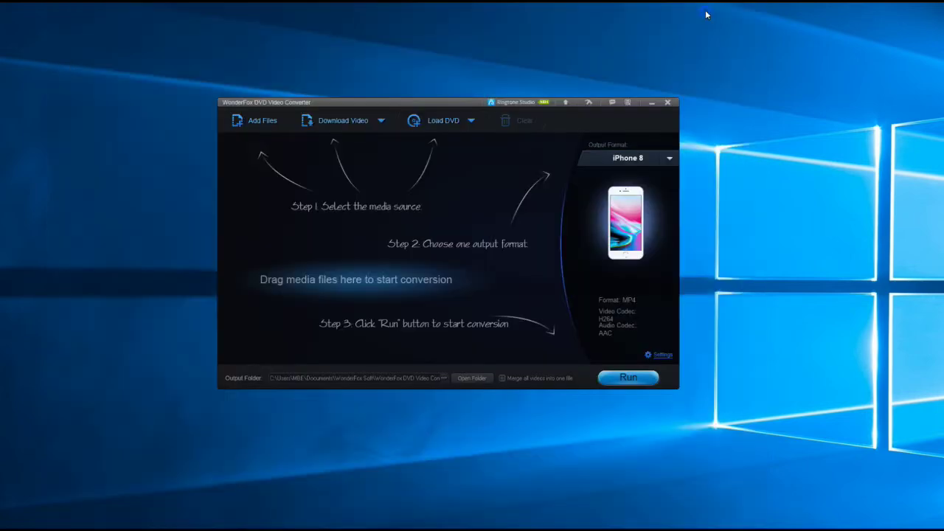
Step: Analyze the pasted YouTube link and download it as the recommended 1280x720 MP4
{"action": "left_click", "coordinate": [361, 122]}
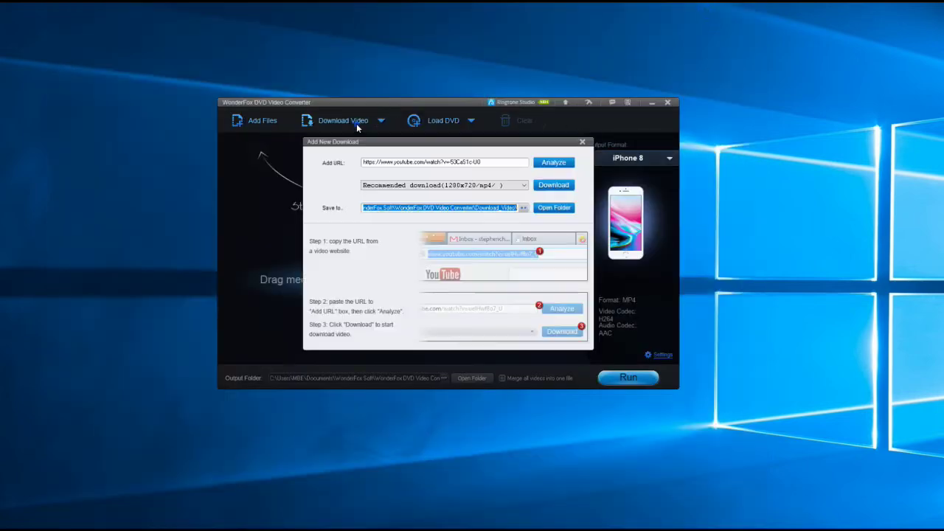
{"action": "left_click", "coordinate": [501, 162]}
{"action": "key", "text": "ctrl+a"}
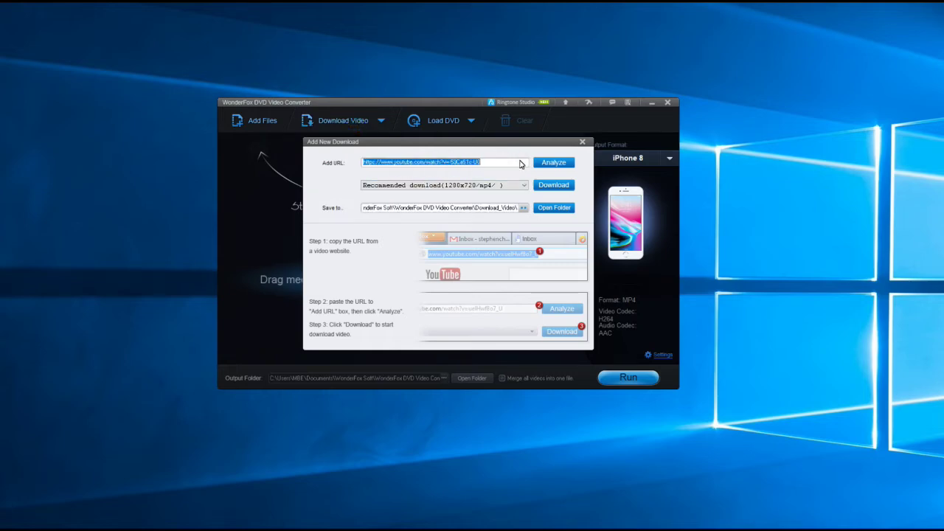
{"action": "left_click", "coordinate": [550, 163]}
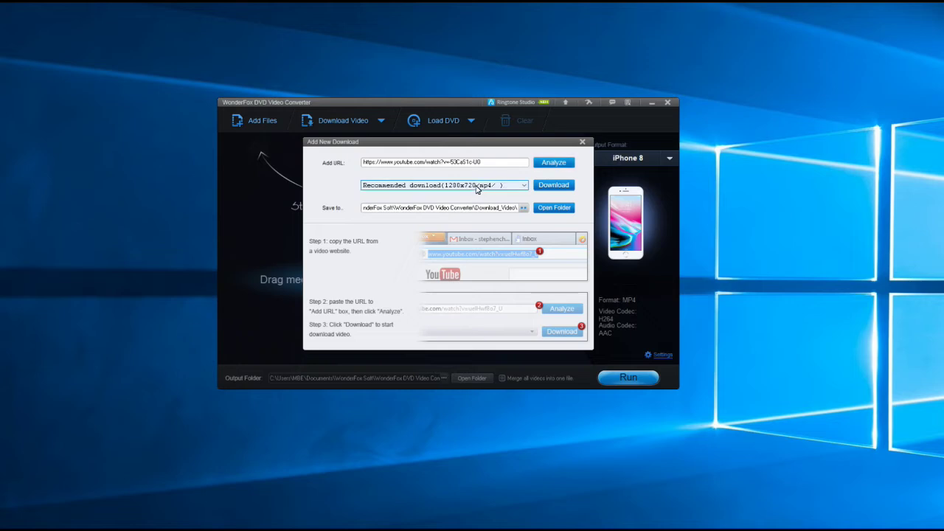
{"action": "left_click", "coordinate": [476, 190]}
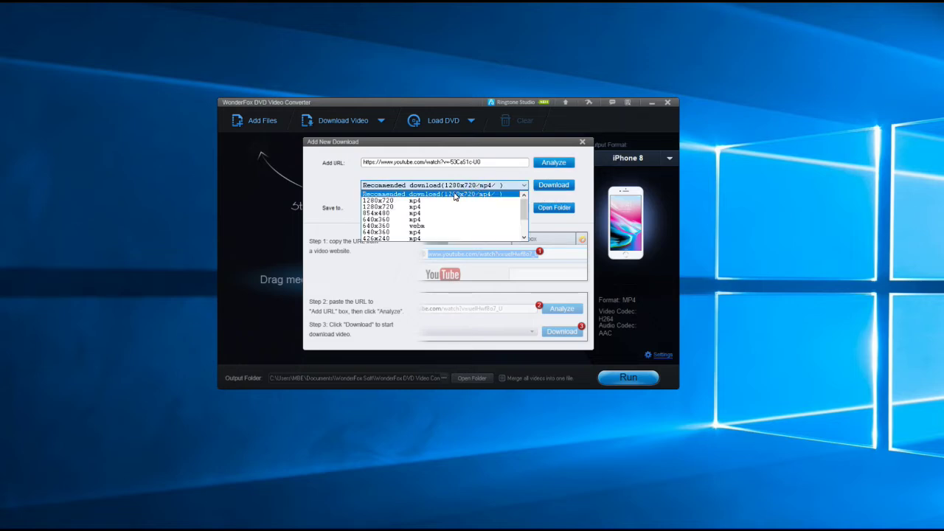
{"action": "left_click", "coordinate": [469, 197]}
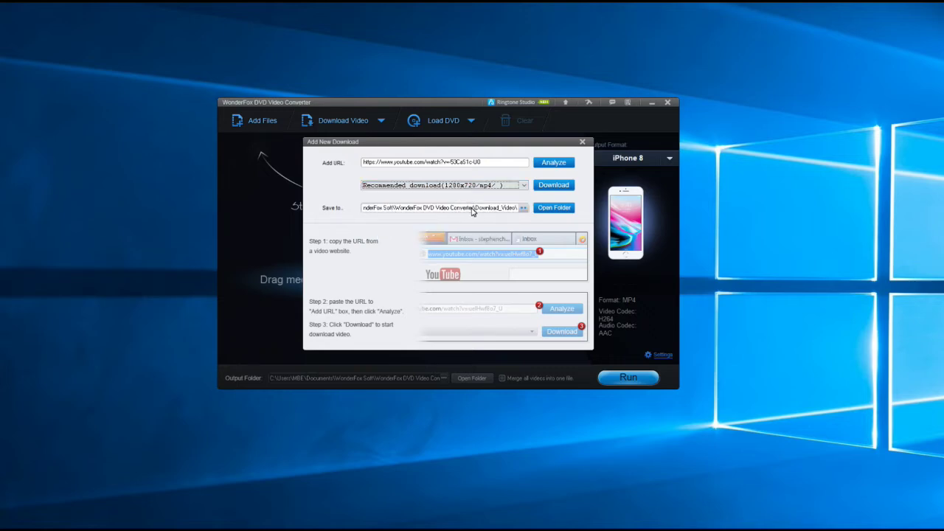
{"action": "left_click", "coordinate": [550, 186]}
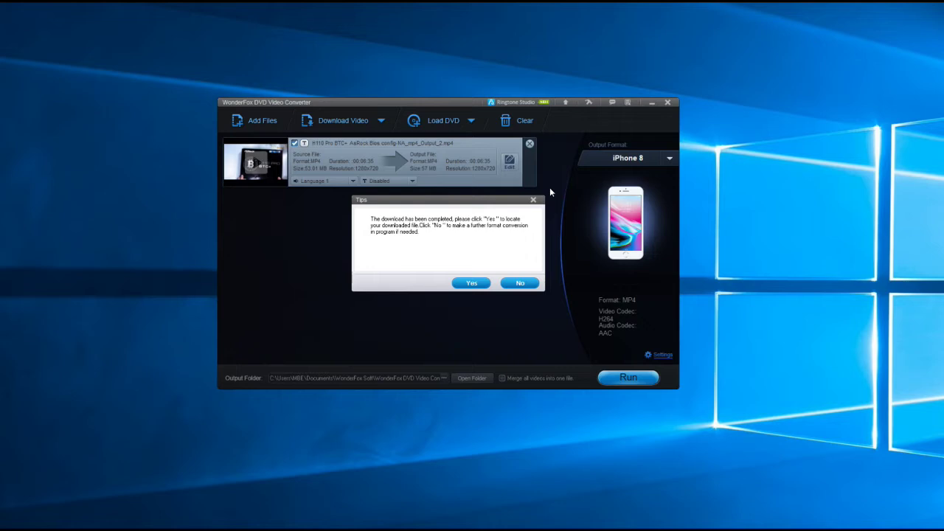
Step: Play the downloaded video from its folder, then close Movies & TV and the folder window
{"action": "left_click", "coordinate": [473, 284]}
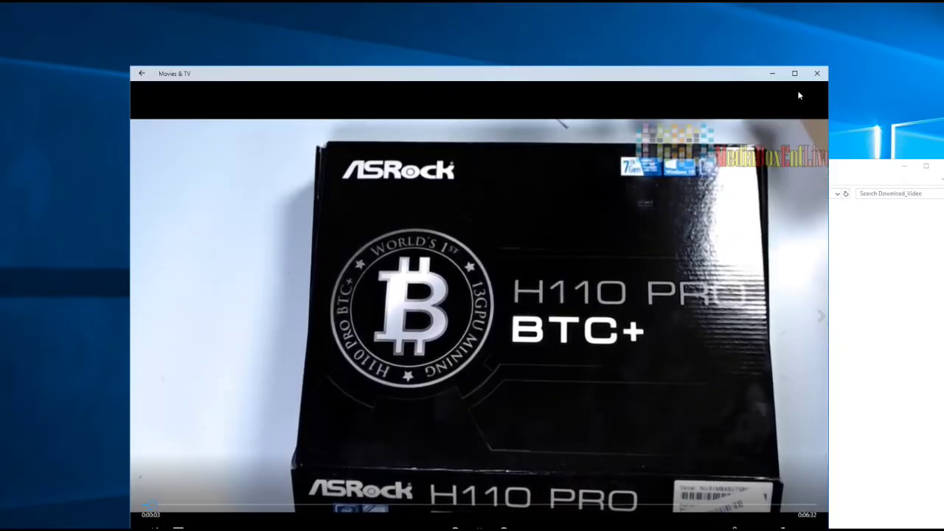
{"action": "left_click", "coordinate": [817, 73]}
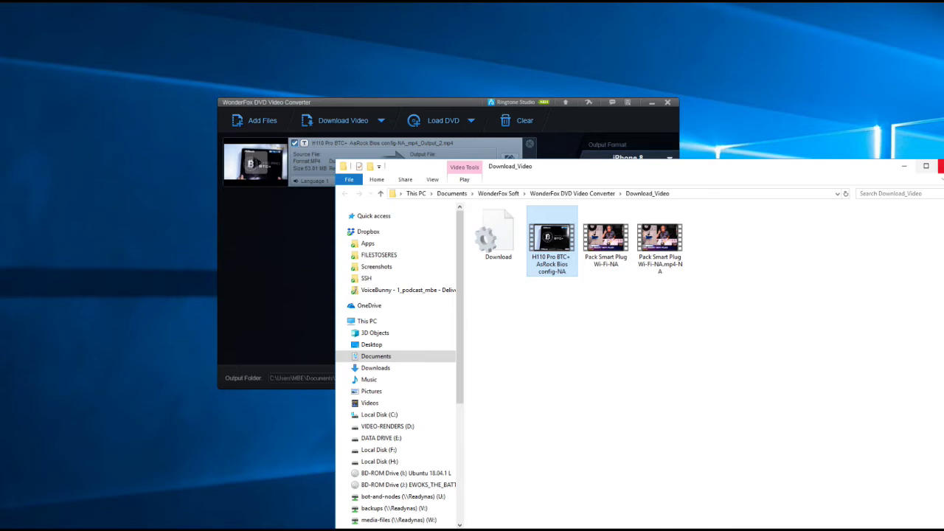
{"action": "left_click", "coordinate": [940, 166]}
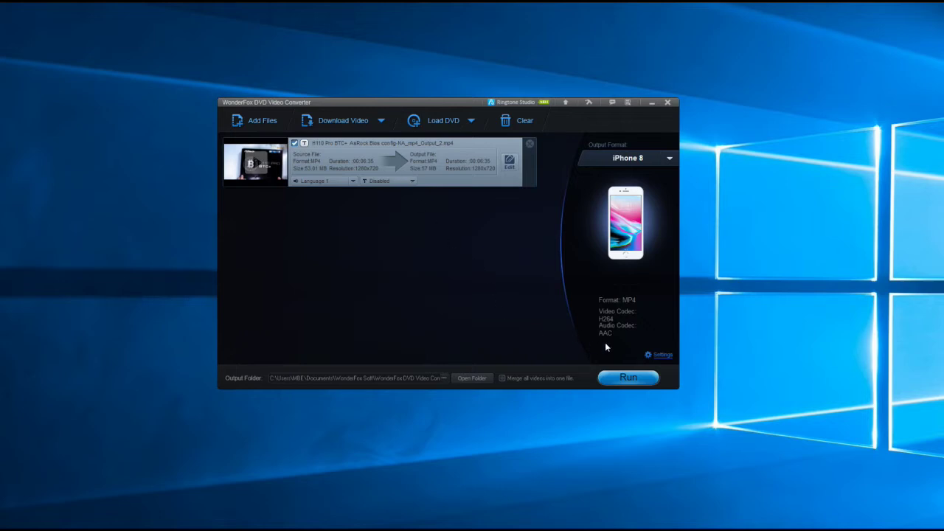
Step: Convert the clip to MP3 with a 128 kbps audio bit rate
{"action": "left_click", "coordinate": [668, 159]}
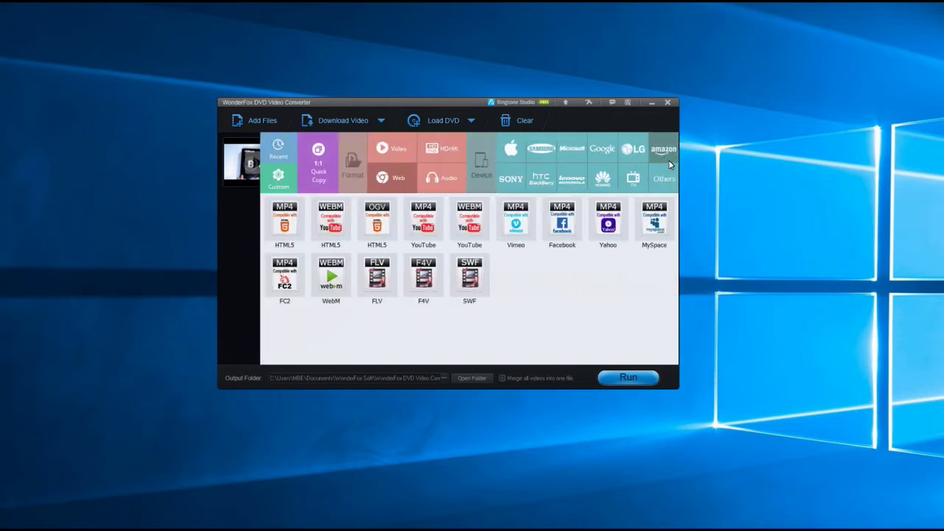
{"action": "left_click", "coordinate": [442, 180]}
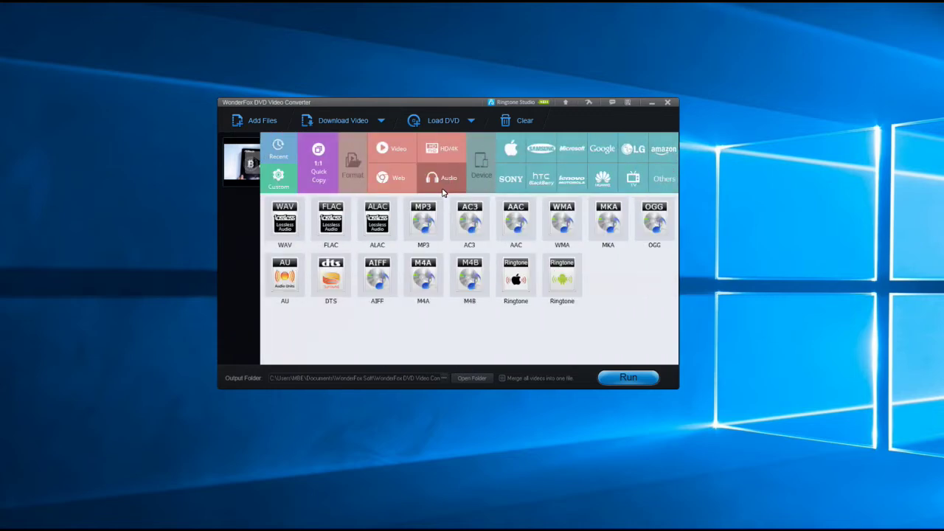
{"action": "left_click", "coordinate": [434, 221]}
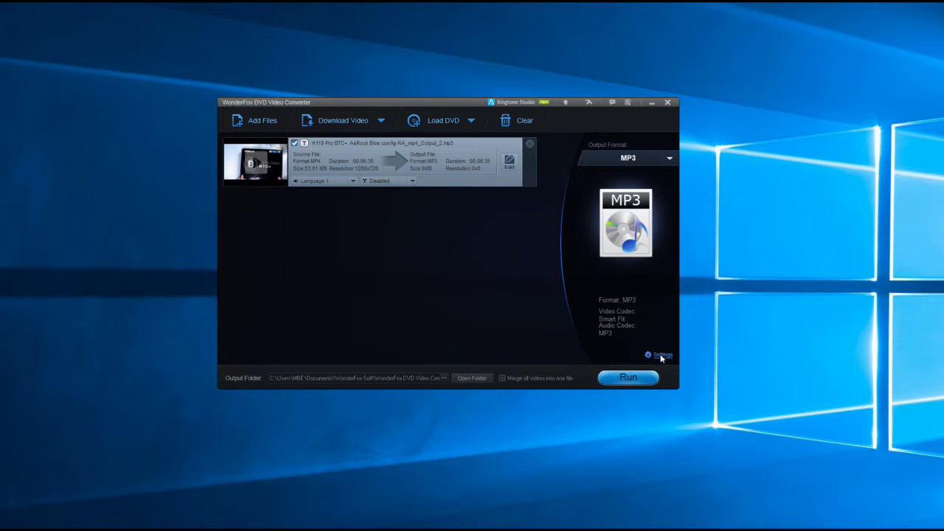
{"action": "left_click", "coordinate": [661, 356]}
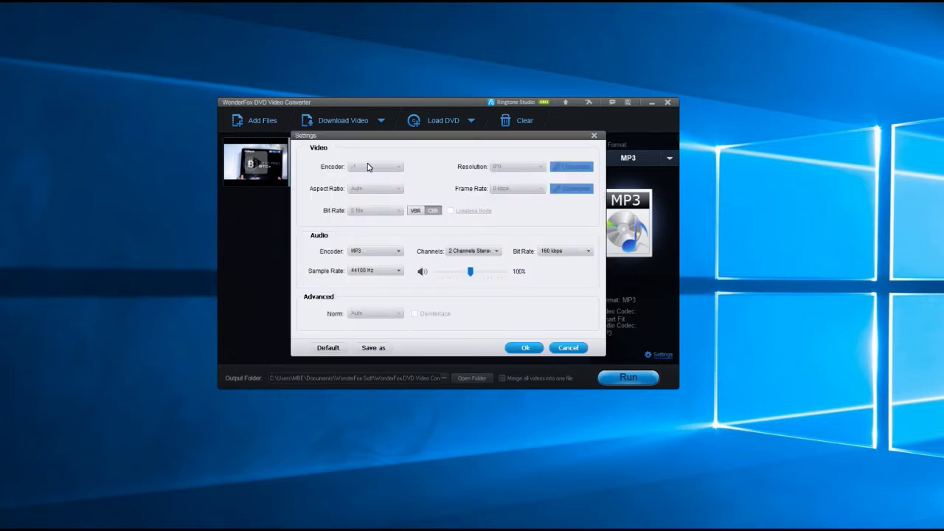
{"action": "left_click", "coordinate": [587, 254]}
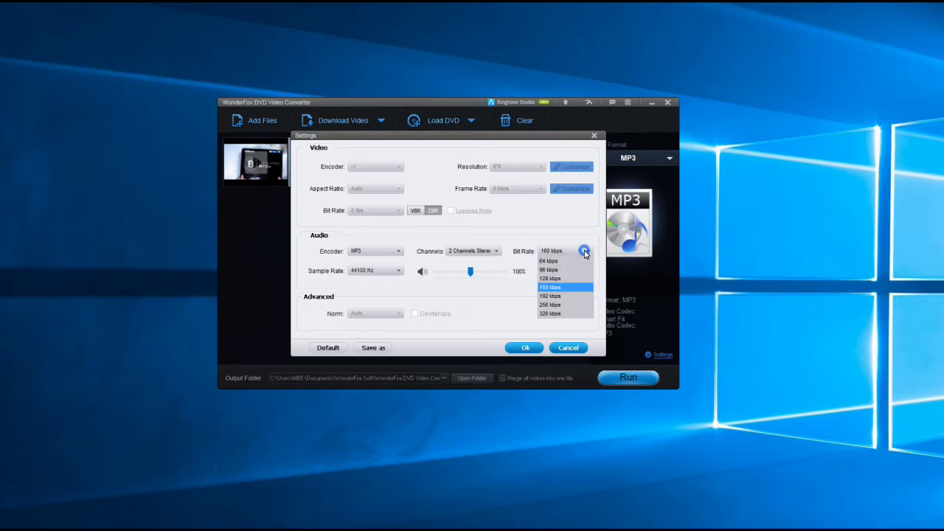
{"action": "left_click", "coordinate": [560, 280]}
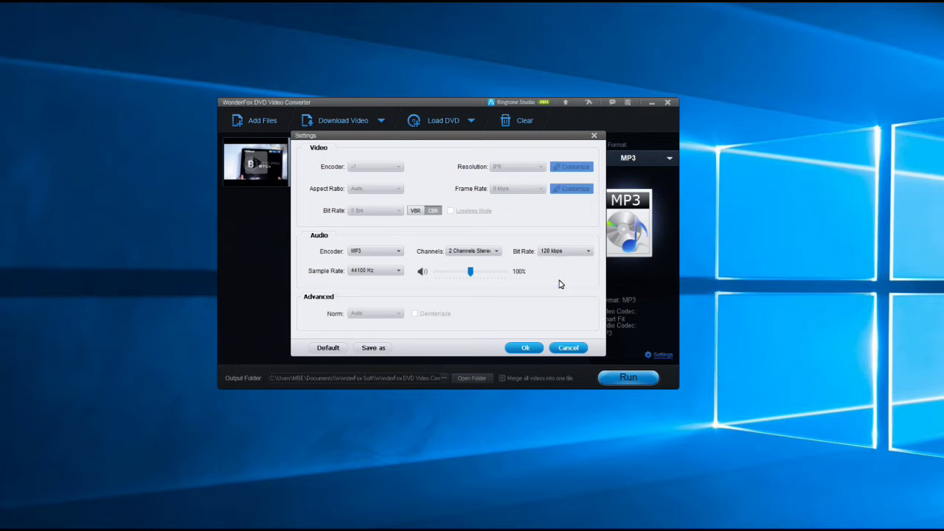
{"action": "left_click", "coordinate": [524, 346]}
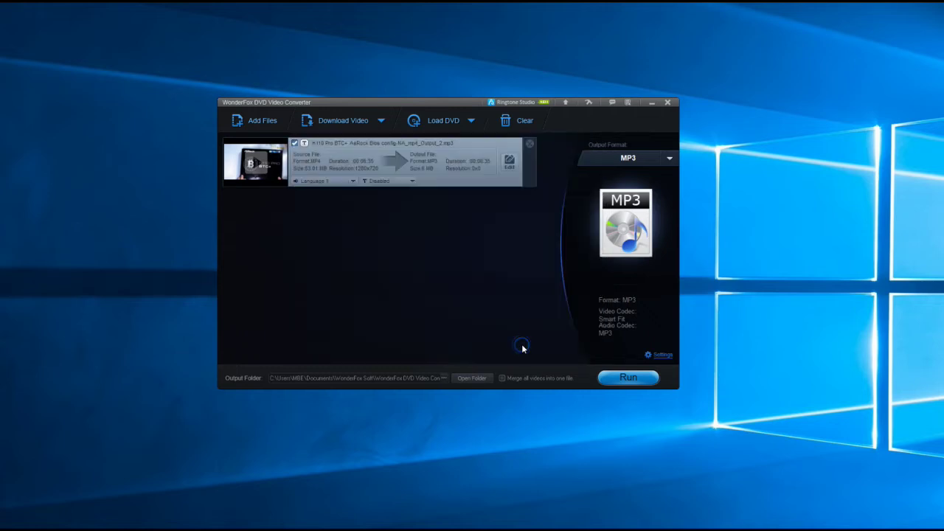
{"action": "left_click", "coordinate": [600, 379]}
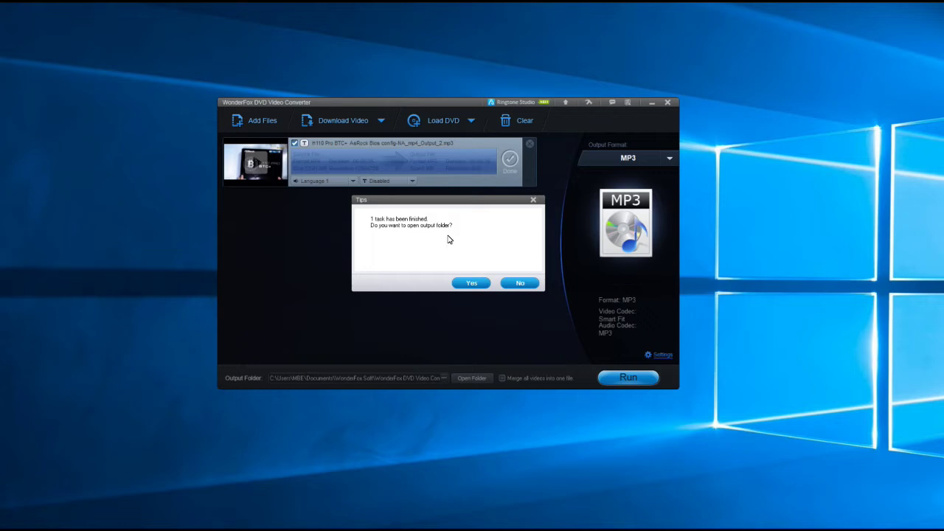
Step: Decline opening the output folder after the MP3 finishes, then start loading the DVD
{"action": "left_click", "coordinate": [528, 283]}
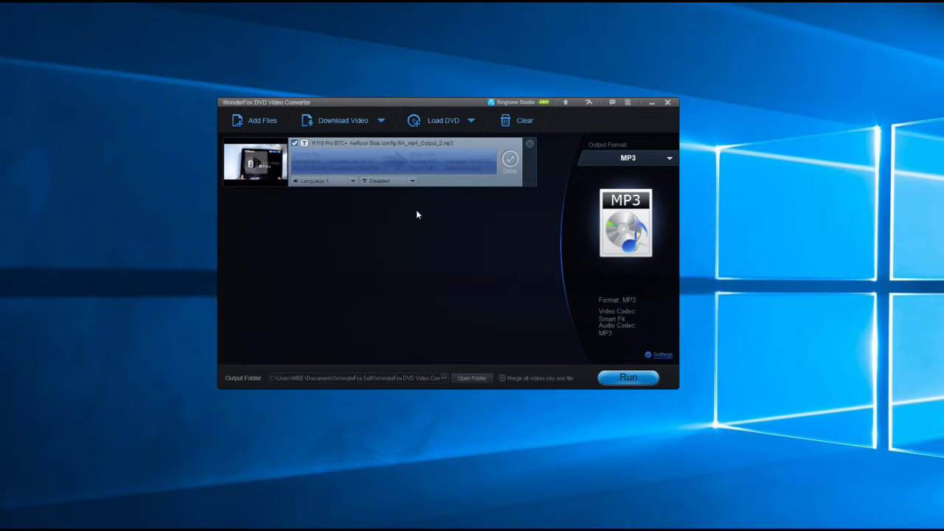
{"action": "left_click", "coordinate": [455, 121]}
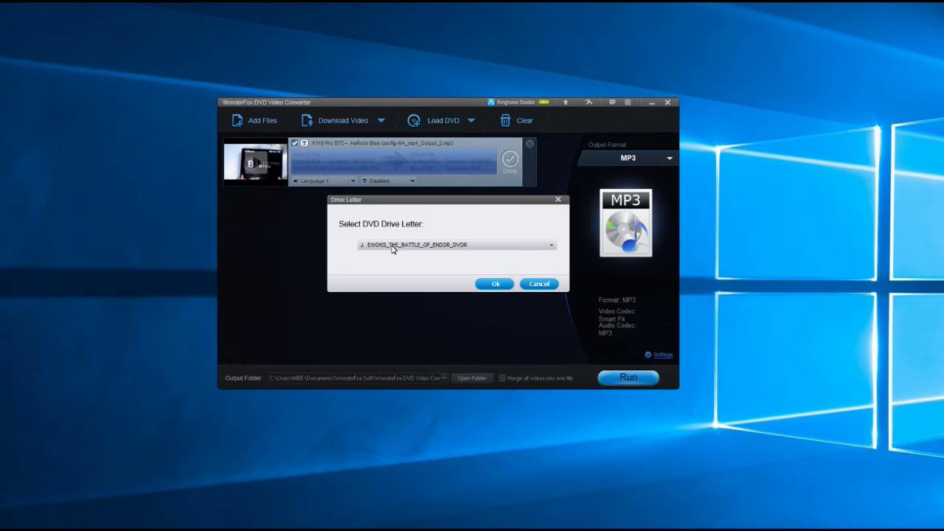
Step: Load the EWOKS_THE_BATTLE_OF_ENDOR_DVDR disc in place of the clip and remove Title2, Title3 and Title4
{"action": "left_click", "coordinate": [496, 284]}
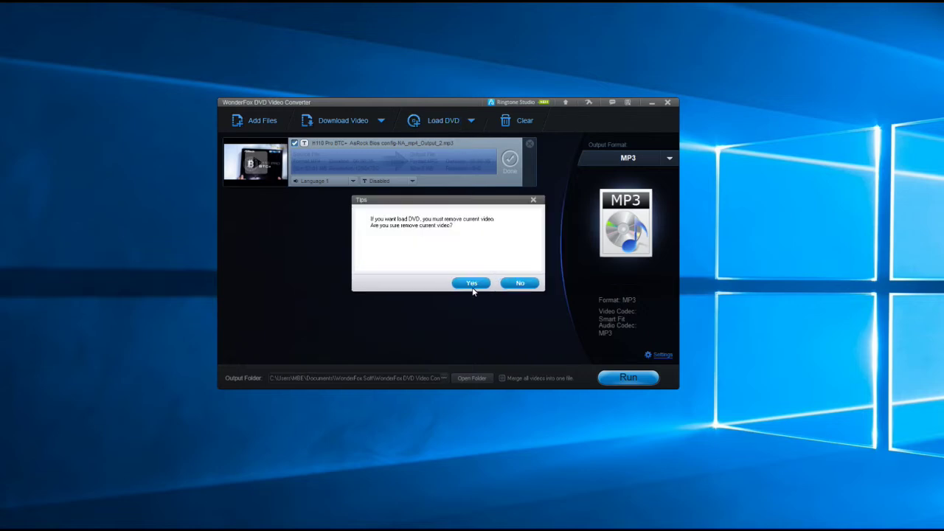
{"action": "left_click", "coordinate": [472, 285]}
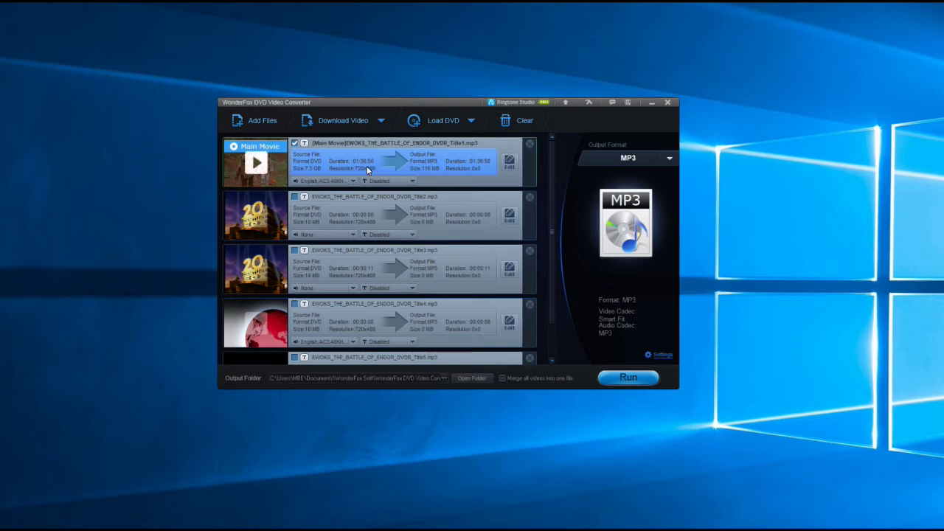
{"action": "left_click", "coordinate": [529, 197]}
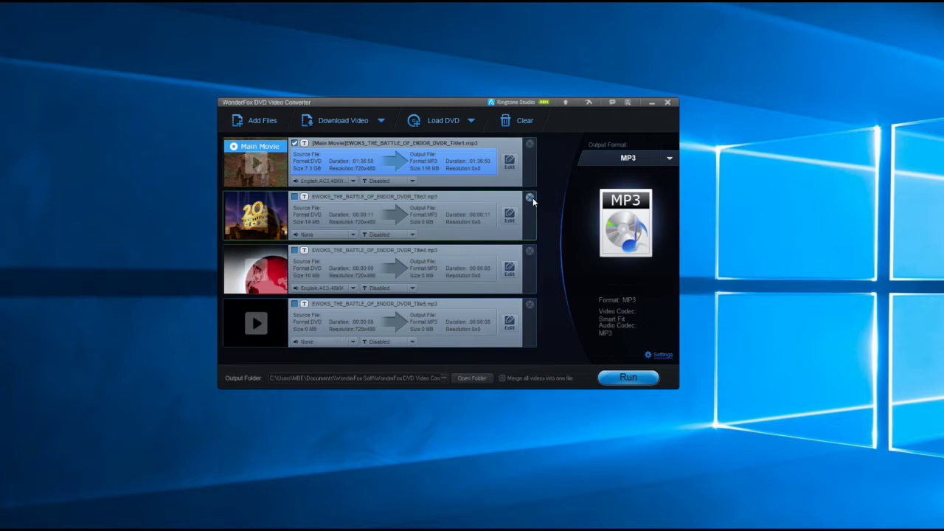
{"action": "left_click", "coordinate": [530, 198]}
{"action": "left_click", "coordinate": [530, 198]}
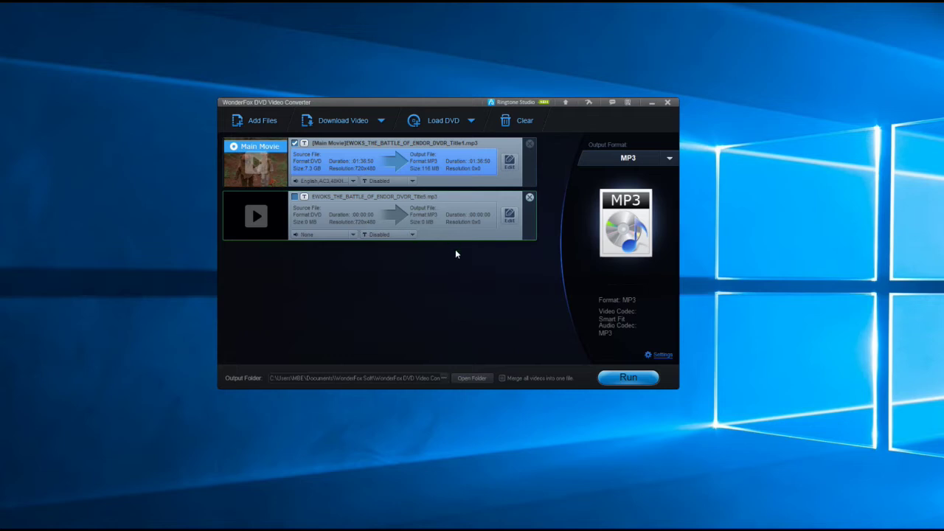
Step: Set the main movie's output to MP4 with the 1 English subtitle track
{"action": "left_click", "coordinate": [668, 160]}
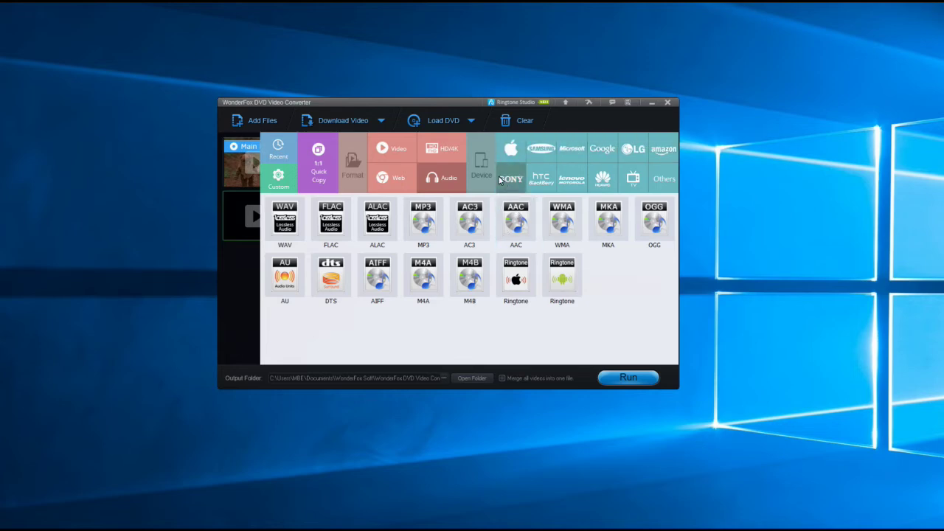
{"action": "left_click", "coordinate": [398, 157]}
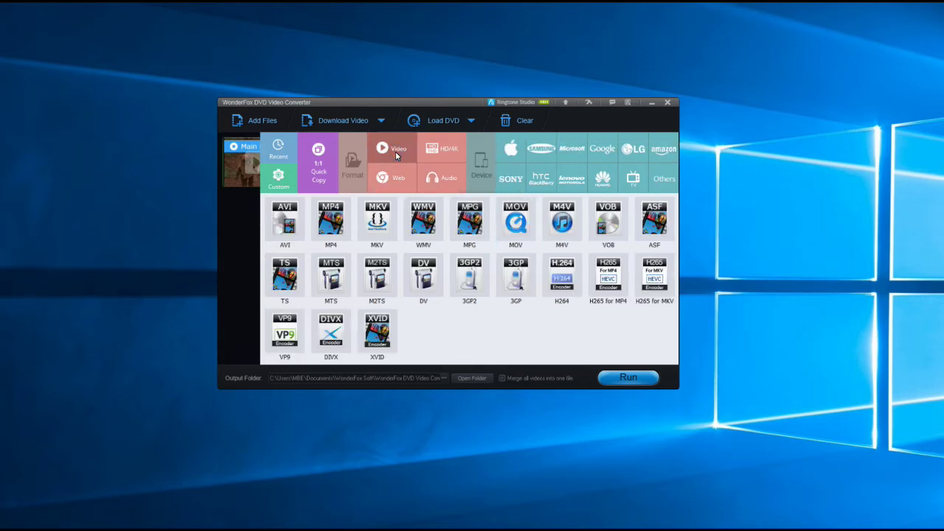
{"action": "left_click", "coordinate": [338, 228]}
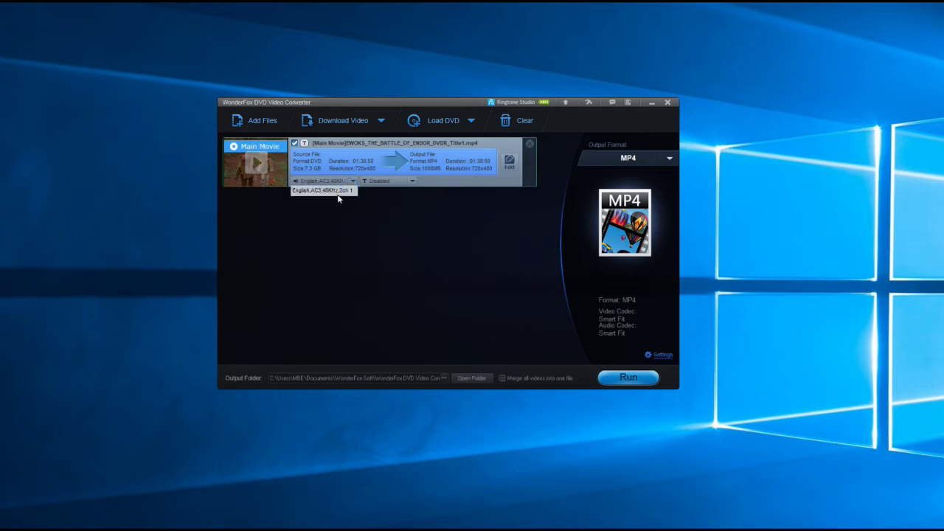
{"action": "left_click", "coordinate": [411, 181]}
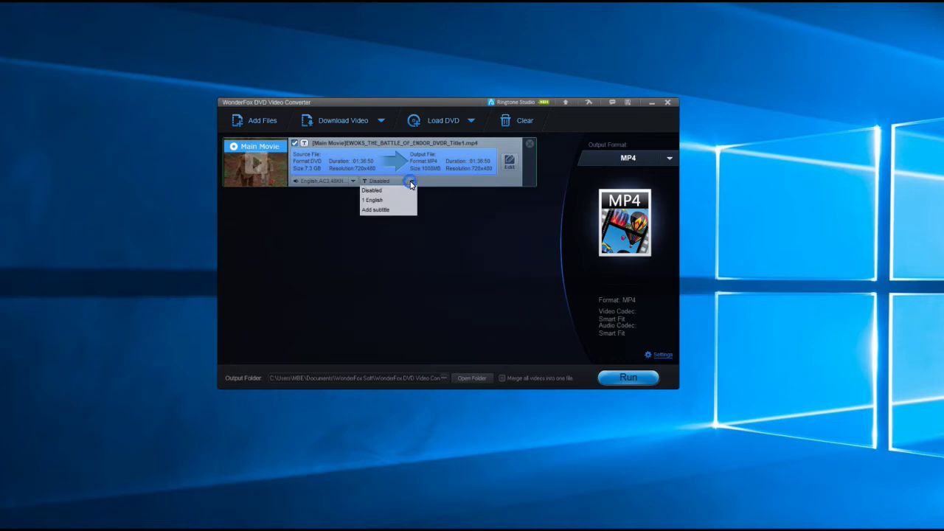
{"action": "left_click", "coordinate": [379, 201]}
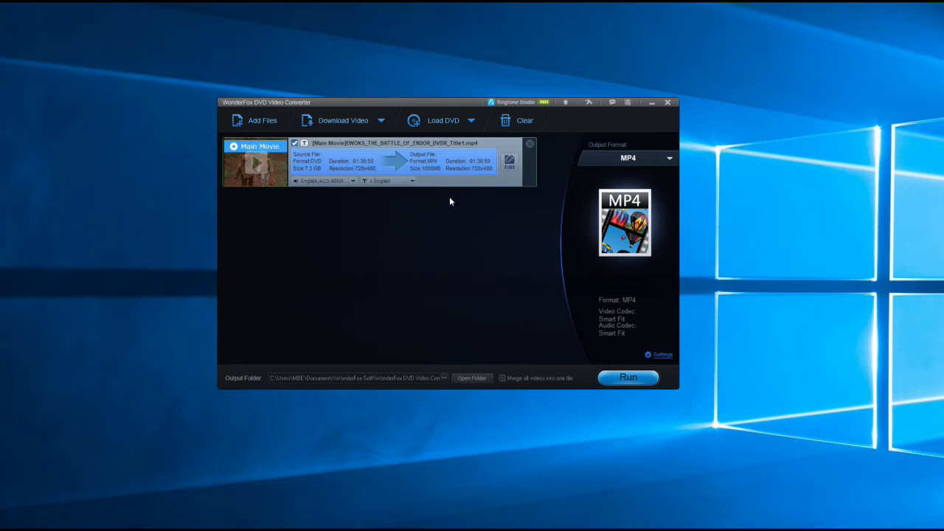
{"action": "left_click", "coordinate": [507, 165]}
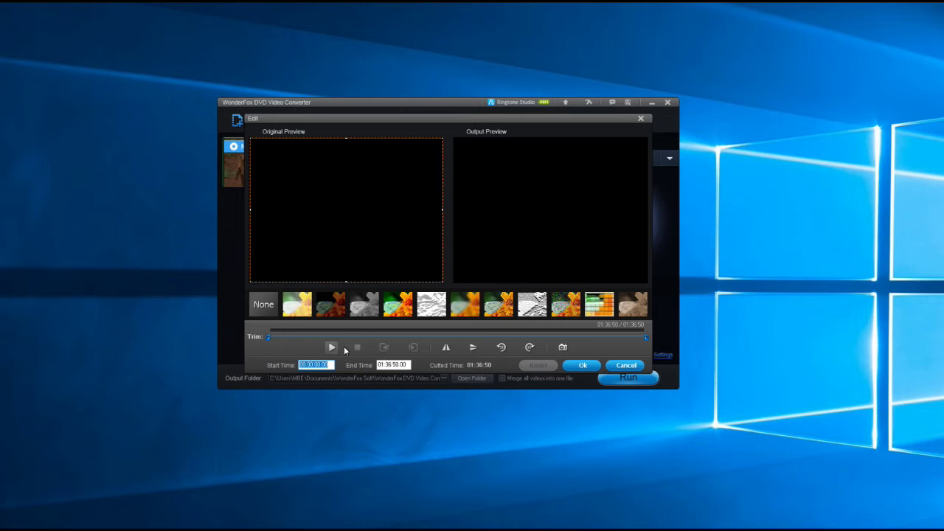
Step: Close the editor unchanged, start the MP4 conversion, then cancel it
{"action": "left_click", "coordinate": [624, 366]}
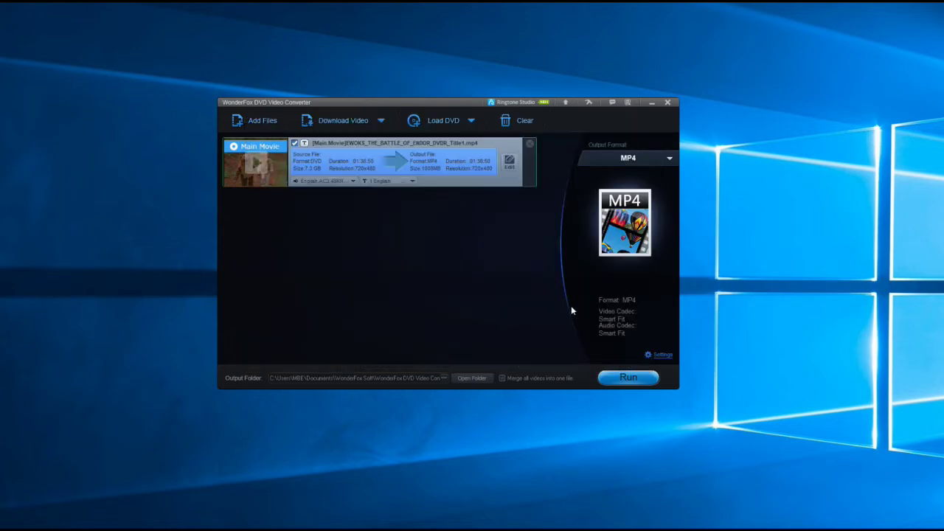
{"action": "left_click", "coordinate": [631, 379]}
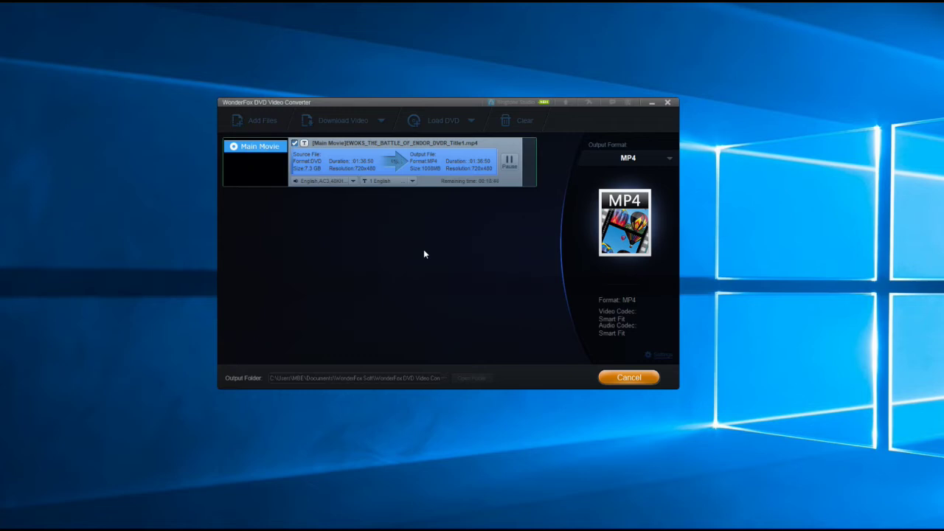
{"action": "left_click", "coordinate": [635, 378]}
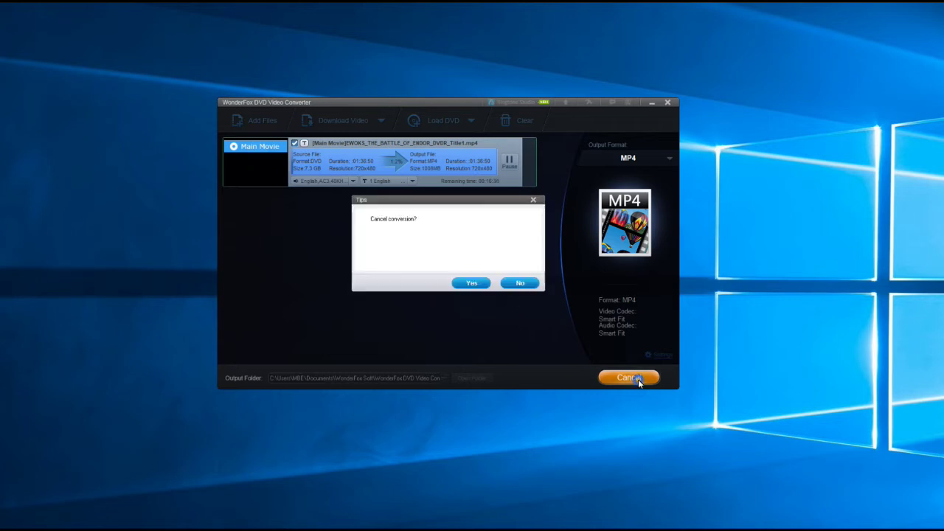
{"action": "left_click", "coordinate": [485, 284]}
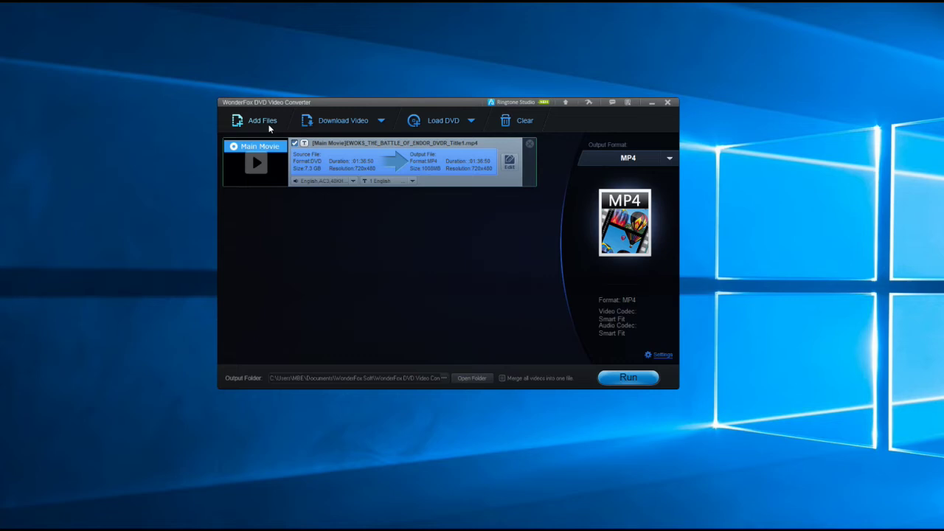
Step: Cancel loading from the disc drive and load the EWOKS_THE_BATTLE_OF_ENDOR_DVDR ISO image instead
{"action": "left_click", "coordinate": [458, 122]}
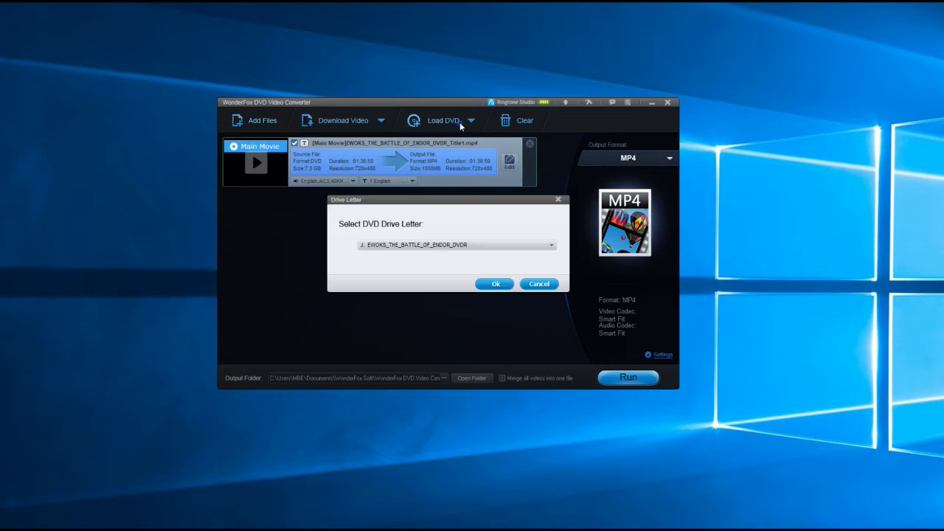
{"action": "left_click", "coordinate": [539, 284]}
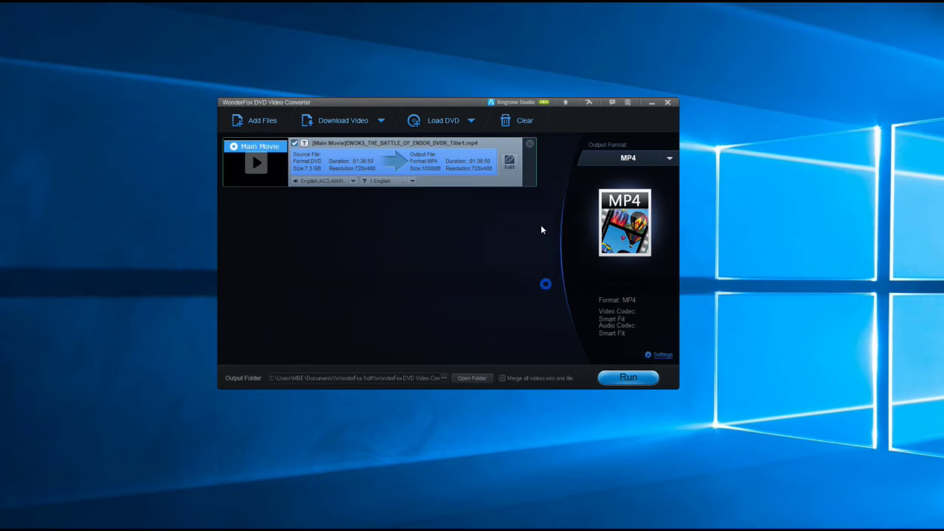
{"action": "left_click", "coordinate": [472, 122]}
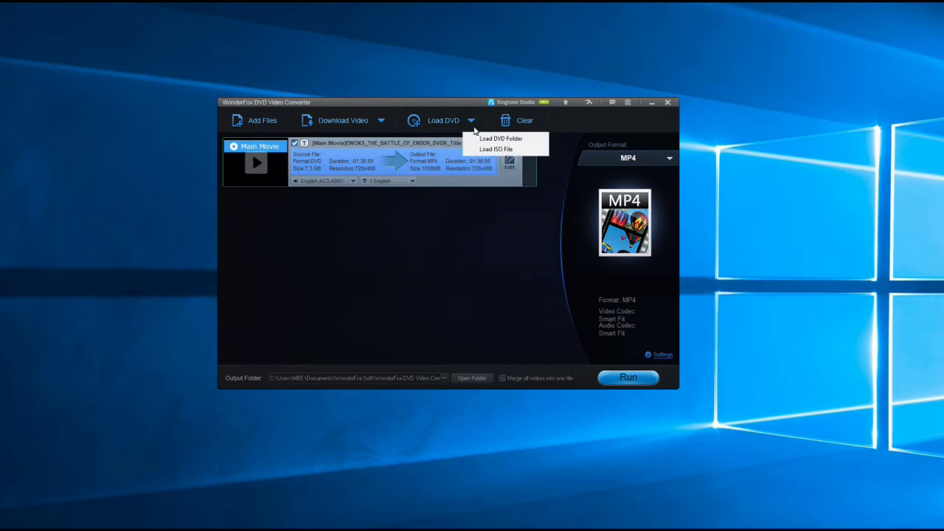
{"action": "left_click", "coordinate": [510, 151]}
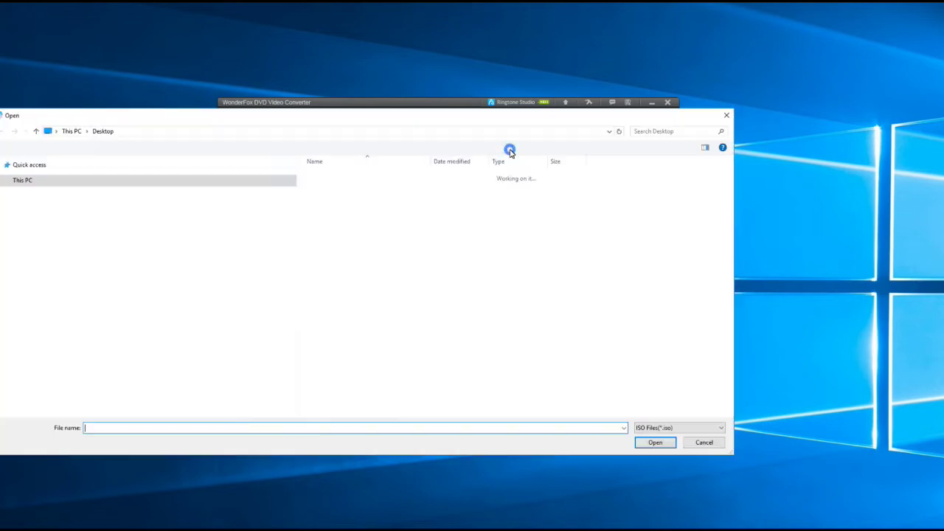
{"action": "left_click", "coordinate": [361, 267]}
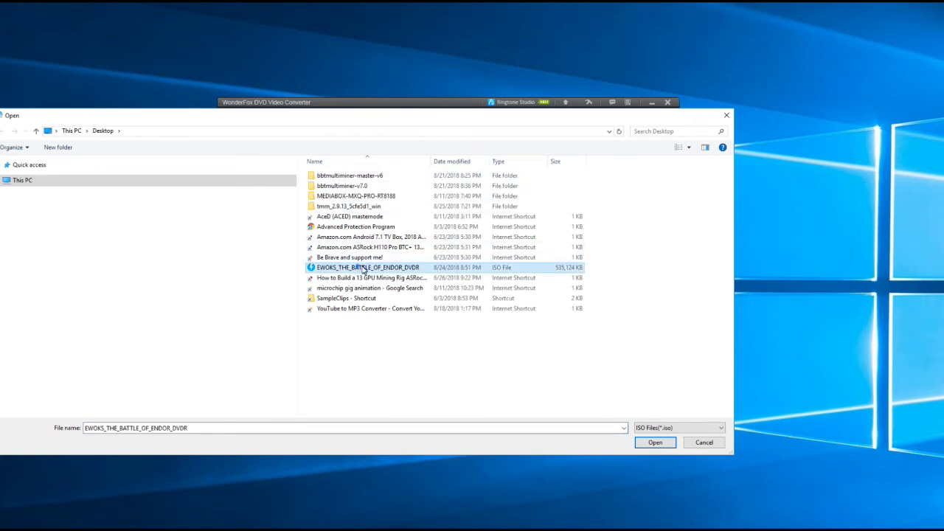
{"action": "left_click", "coordinate": [655, 443]}
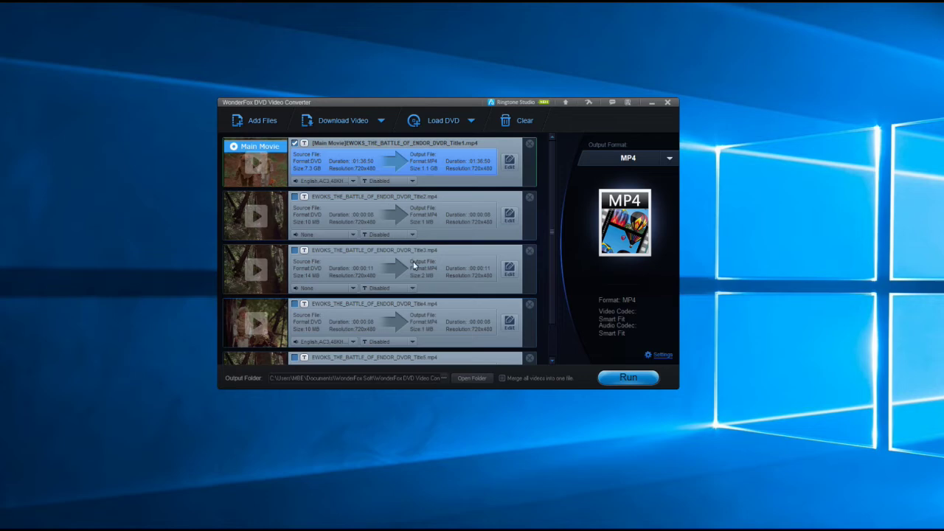
Step: Remove Title4, Title5, Title3 and Title2 from the list, keeping the main movie Title1
{"action": "left_click", "coordinate": [529, 305]}
{"action": "left_click", "coordinate": [529, 305]}
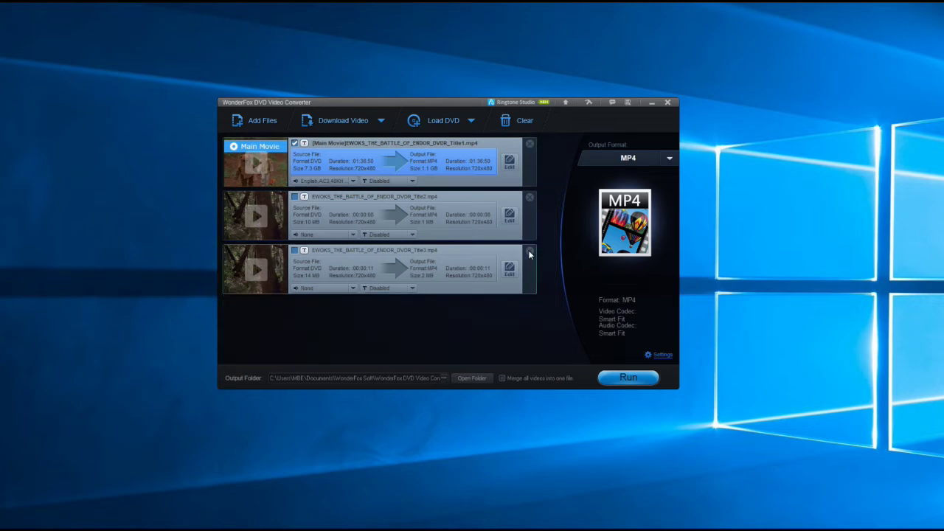
{"action": "left_click", "coordinate": [529, 251]}
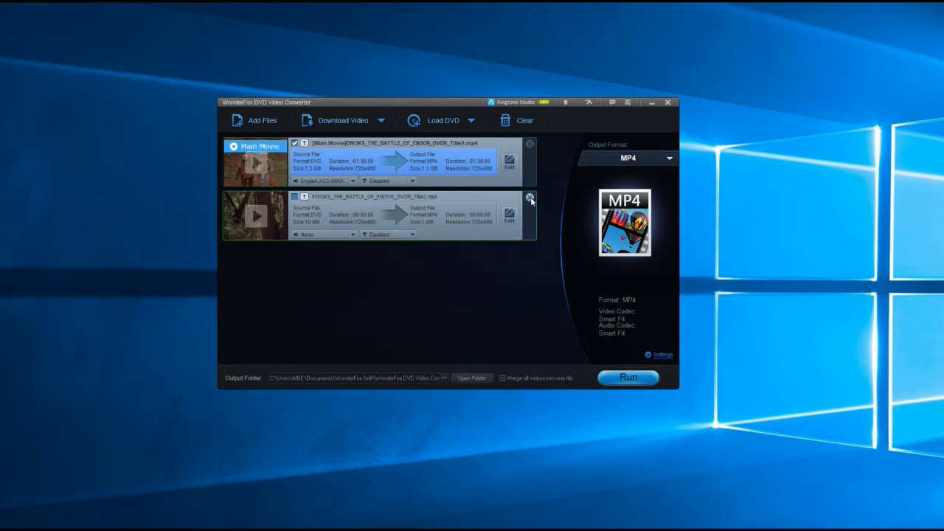
{"action": "left_click", "coordinate": [530, 197]}
Step: Set the main movie's output format to the Apple iPhone X preset
{"action": "left_click", "coordinate": [665, 159]}
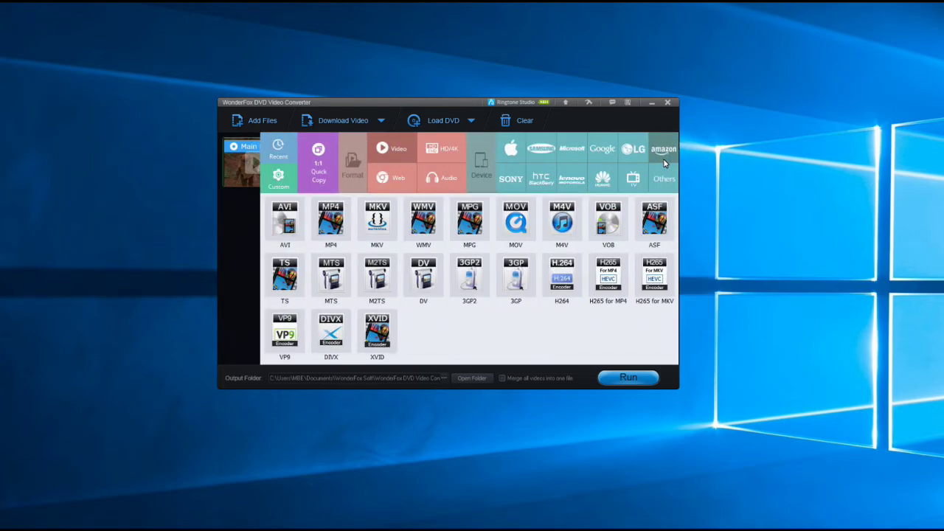
{"action": "left_click", "coordinate": [511, 151]}
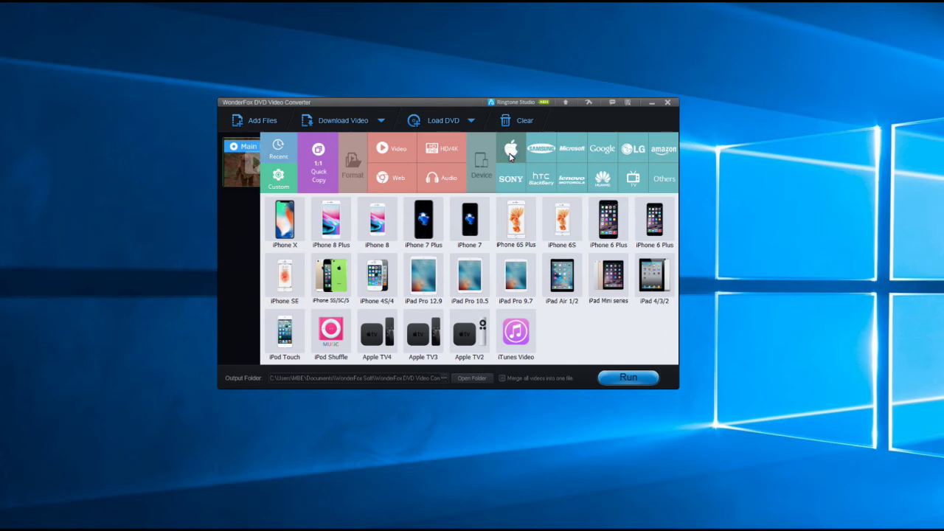
{"action": "left_click", "coordinate": [285, 221]}
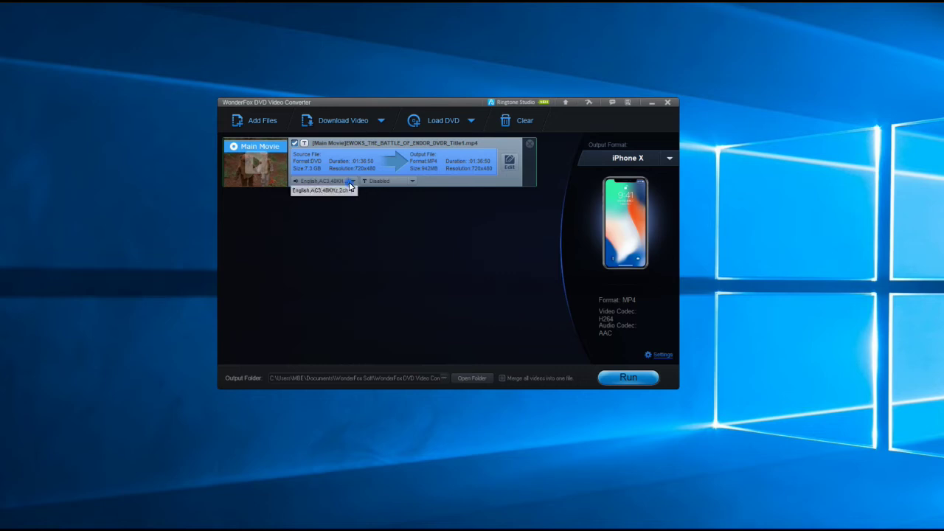
Step: Keep the main movie's subtitles set to Disabled, then bring up Ringtone Studio
{"action": "left_click", "coordinate": [410, 181]}
{"action": "left_click", "coordinate": [411, 182]}
{"action": "left_click", "coordinate": [520, 102]}
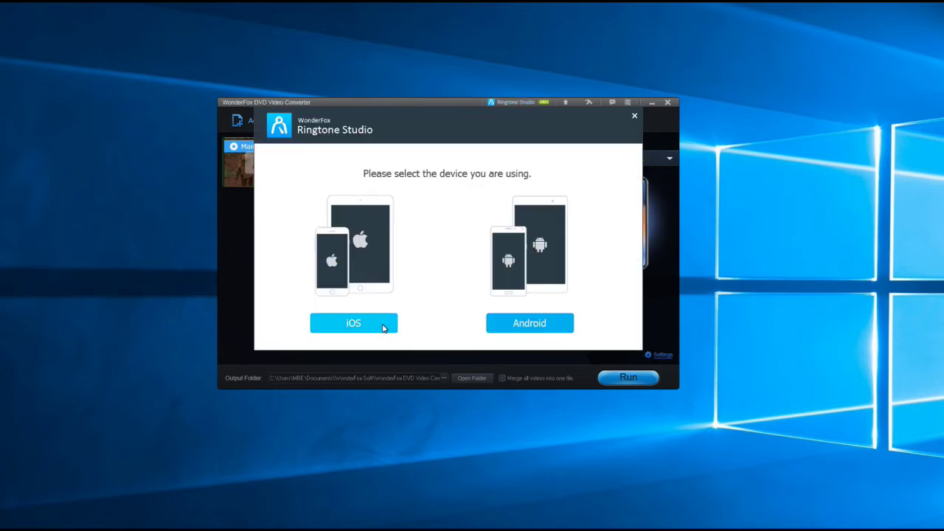
Step: Pick Android in Ringtone Studio, close it, and begin adding a new video file
{"action": "left_click", "coordinate": [539, 330]}
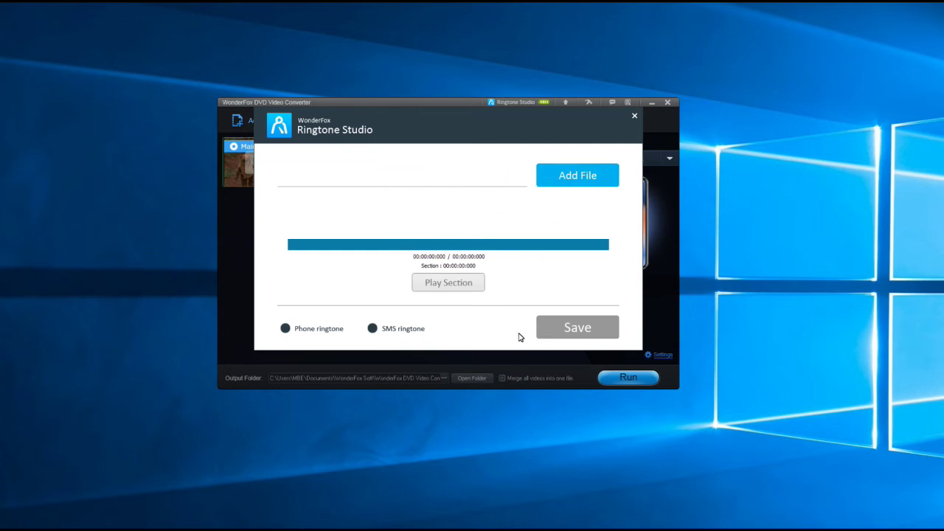
{"action": "left_click", "coordinate": [633, 117]}
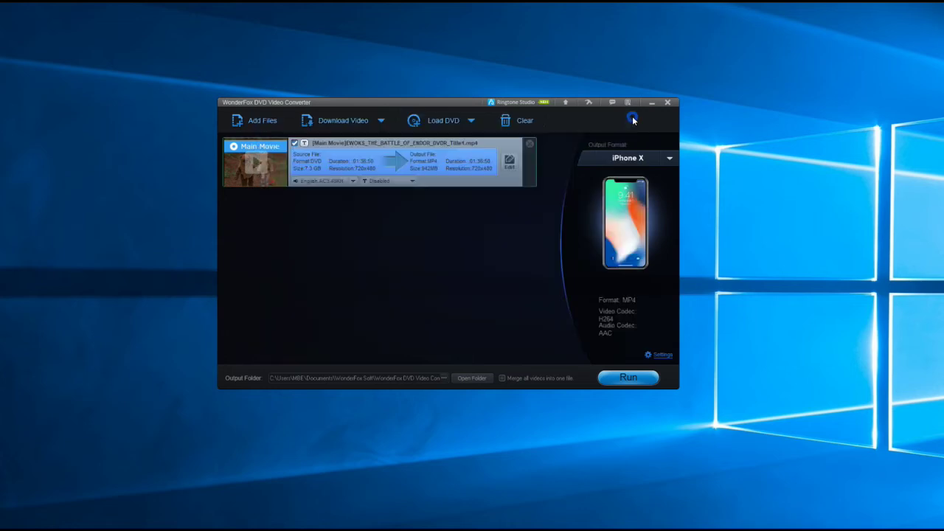
{"action": "left_click", "coordinate": [271, 122]}
Step: Replace the DVD title with the MP4 clip, trimming its start to 00:00:17.508 after previewing effects
{"action": "left_click", "coordinate": [471, 283]}
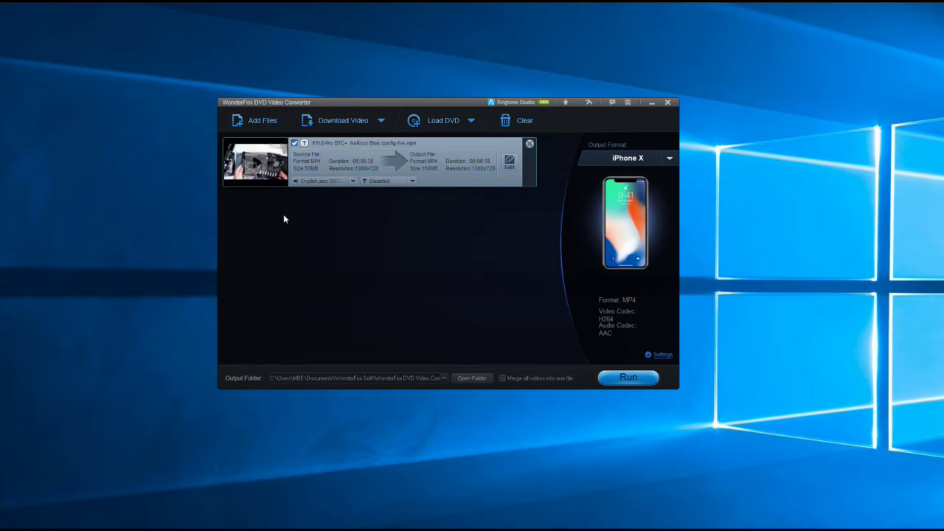
{"action": "left_click", "coordinate": [510, 163]}
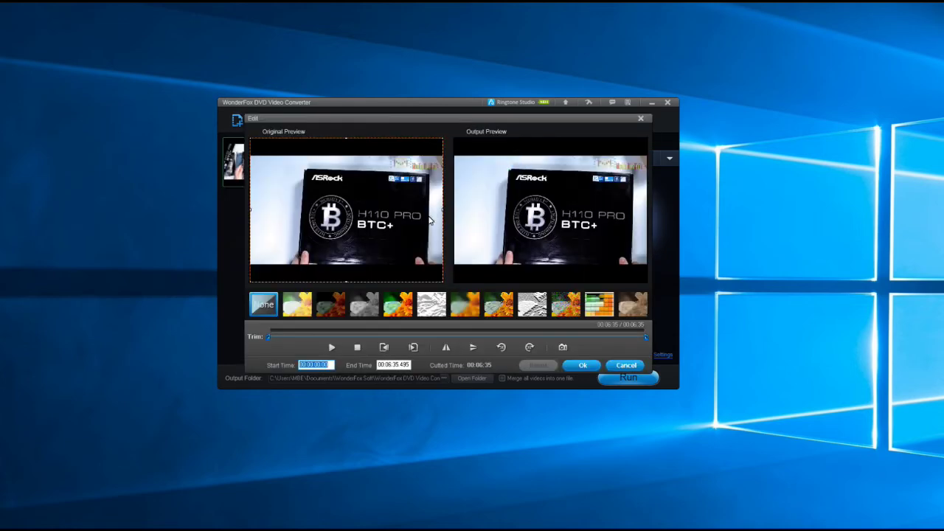
{"action": "left_click_drag", "start_coordinate": [268, 337], "coordinate": [285, 338]}
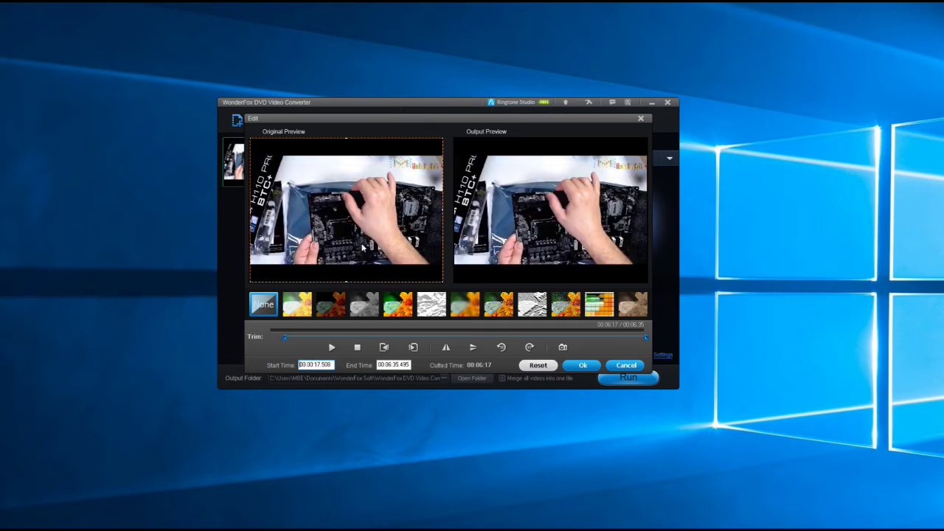
{"action": "left_click", "coordinate": [432, 304]}
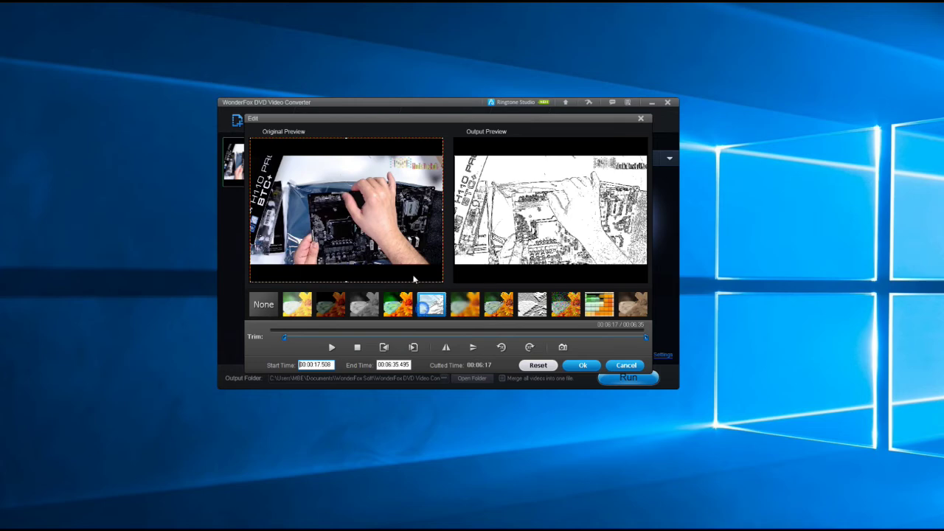
{"action": "left_click", "coordinate": [399, 304]}
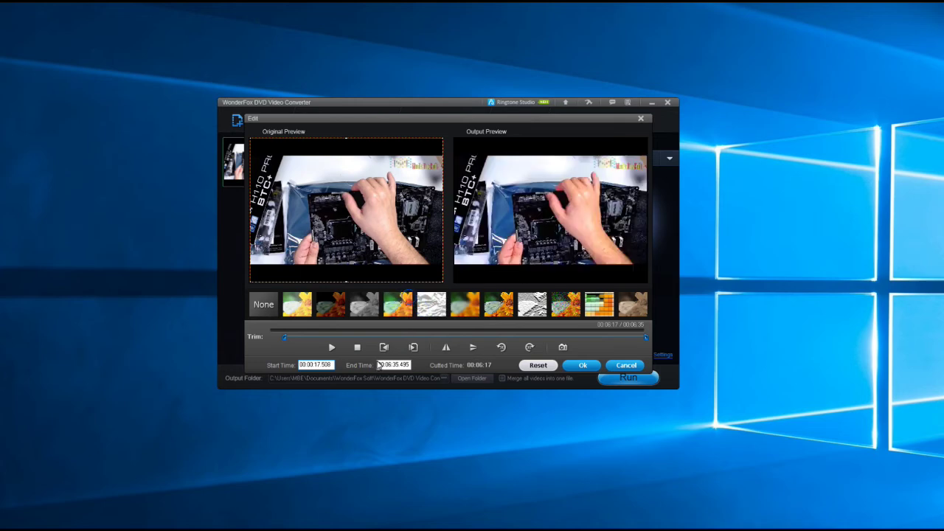
{"action": "left_click", "coordinate": [580, 366]}
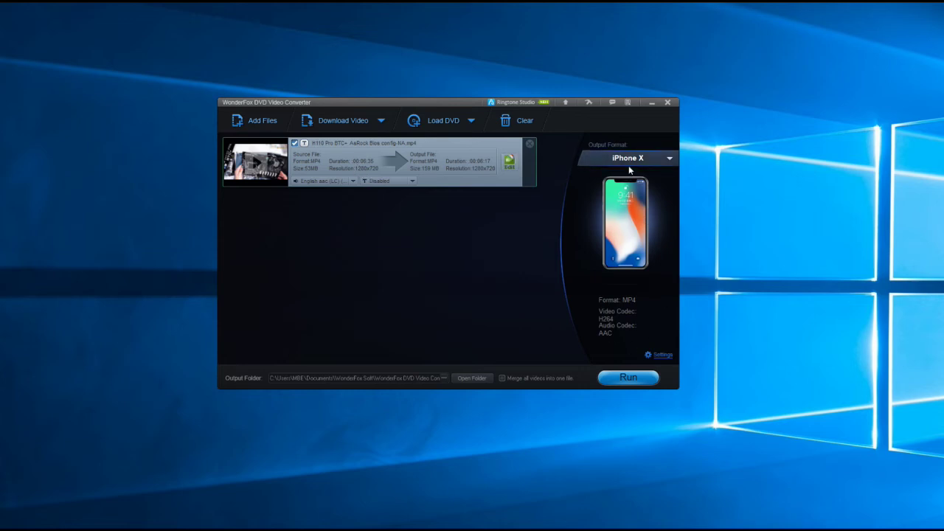
Step: Delete the clip from the list and review the General, Conversion, Download and DVD Ripping settings
{"action": "key", "text": "Delete"}
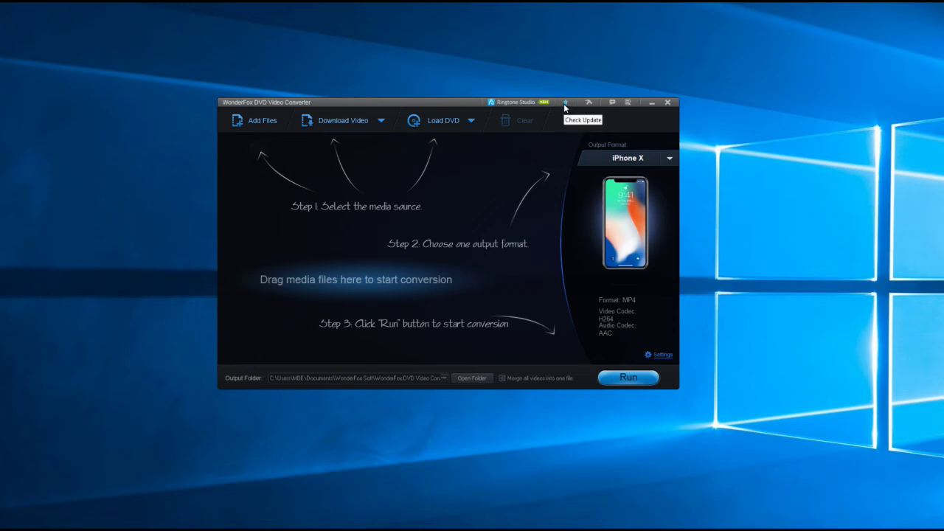
{"action": "left_click", "coordinate": [588, 105]}
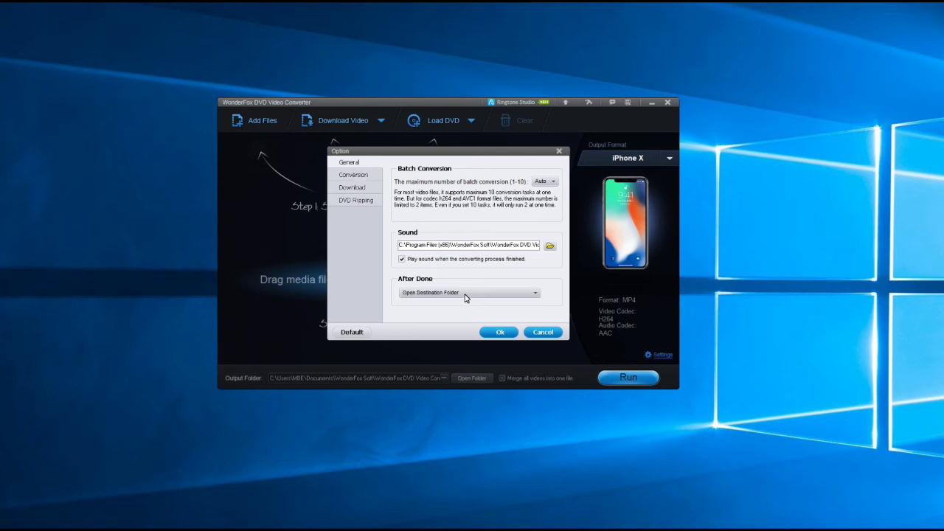
{"action": "left_click", "coordinate": [358, 176]}
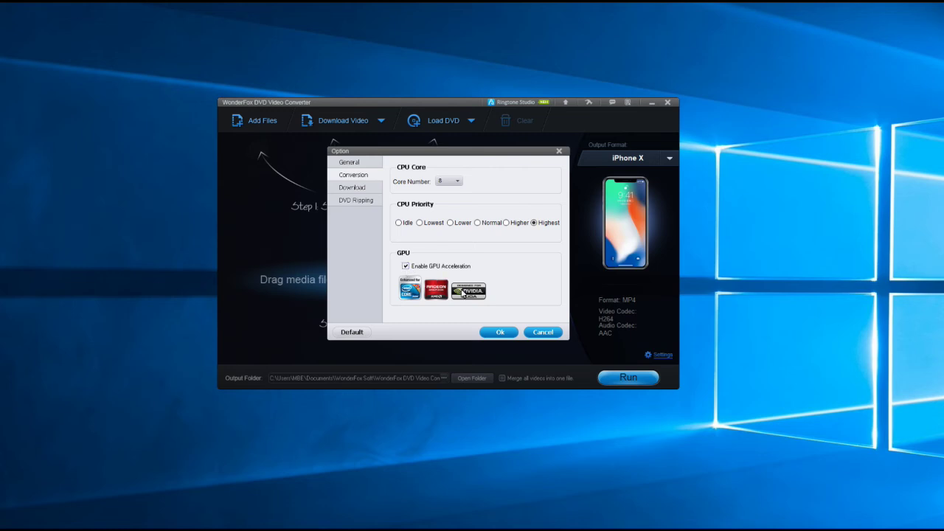
{"action": "left_click", "coordinate": [360, 188]}
{"action": "left_click", "coordinate": [363, 201]}
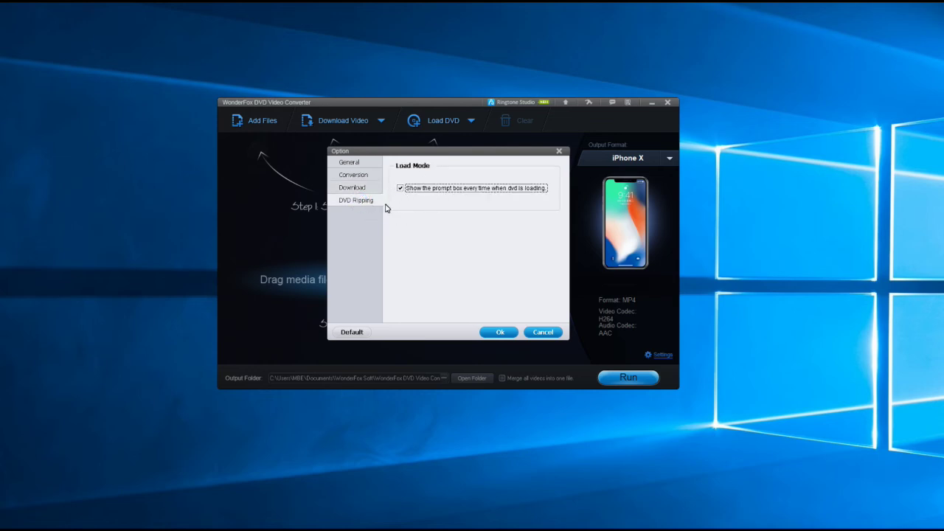
{"action": "left_click", "coordinate": [496, 332]}
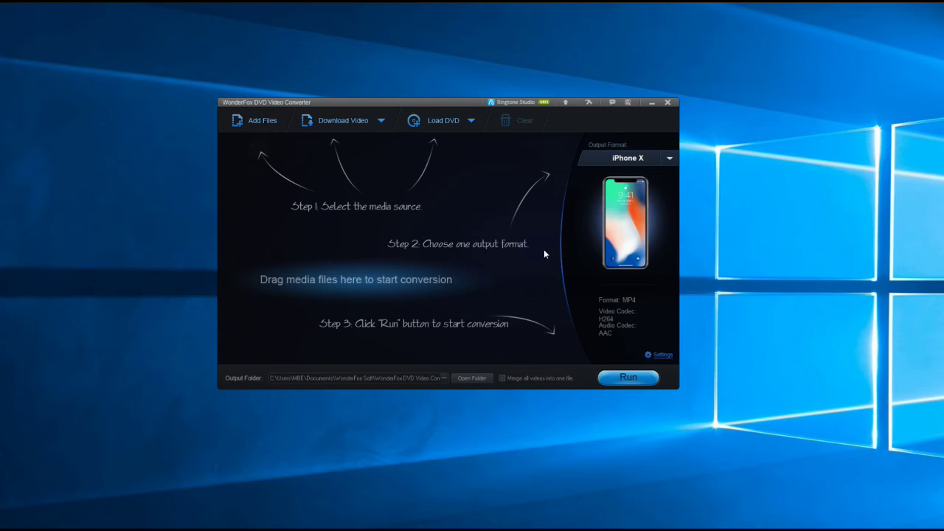
Step: Open the Convert Video guide from the Troubleshooting Help Center
{"action": "left_click", "coordinate": [612, 103]}
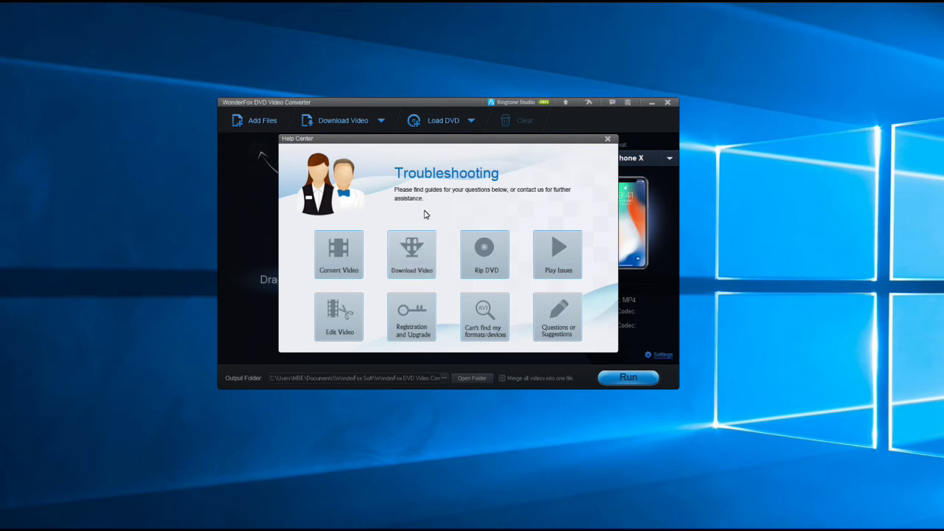
{"action": "left_click", "coordinate": [333, 253]}
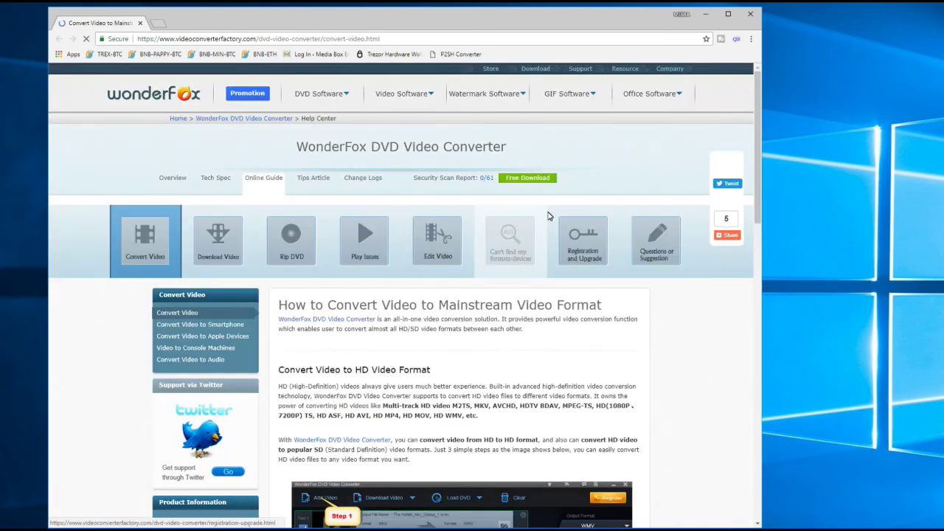
Step: Close Chrome, open the Rip DVD guide, scroll through it, and close the browser
{"action": "left_click", "coordinate": [751, 13]}
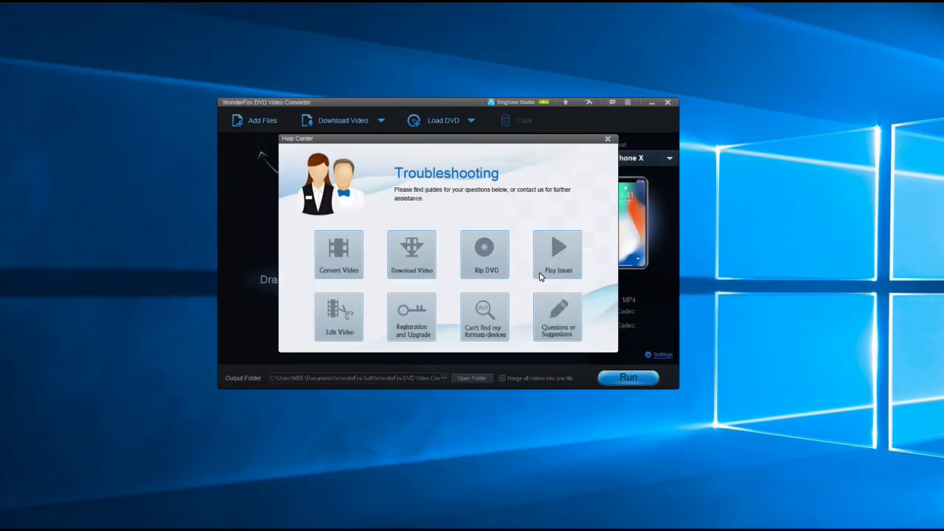
{"action": "left_click", "coordinate": [494, 262]}
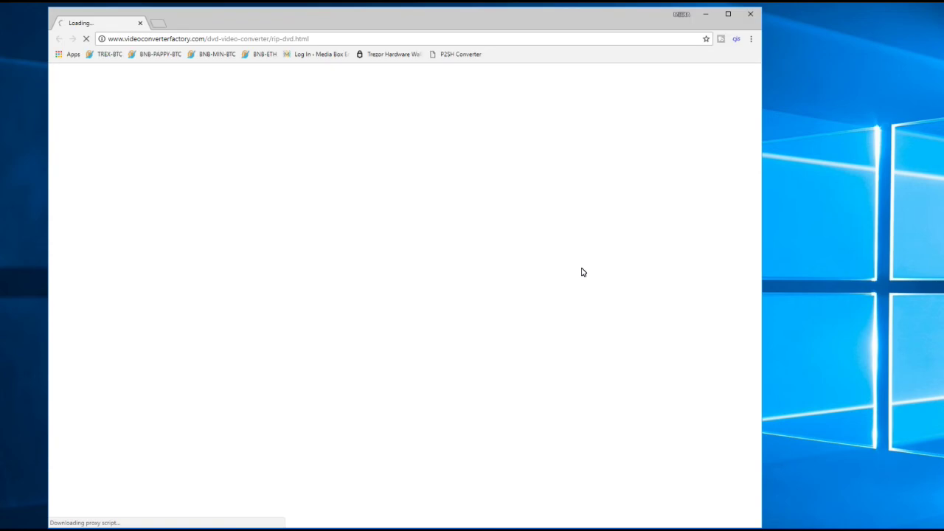
{"action": "scroll", "coordinate": [475, 333], "scroll_direction": "down", "scroll_amount": 6}
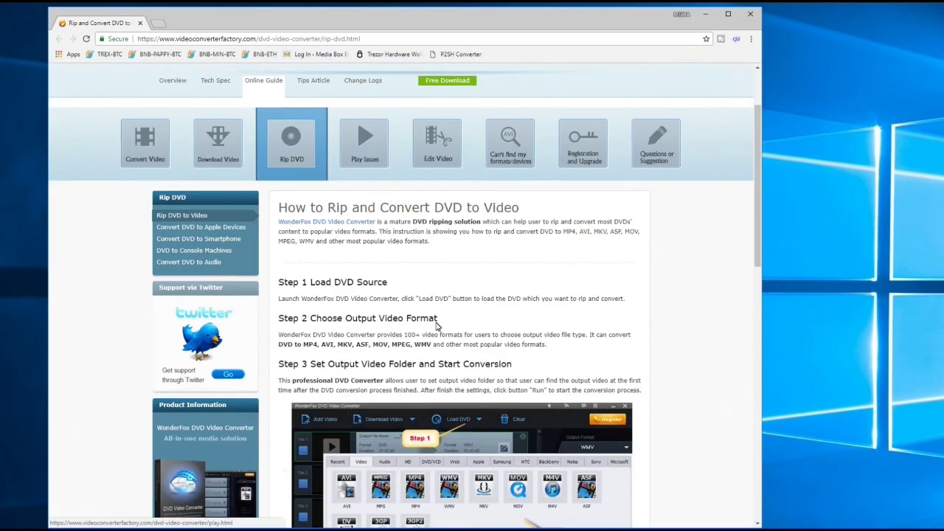
{"action": "scroll", "coordinate": [474, 333], "scroll_direction": "down", "scroll_amount": 5}
{"action": "scroll", "coordinate": [552, 305], "scroll_direction": "up", "scroll_amount": 4}
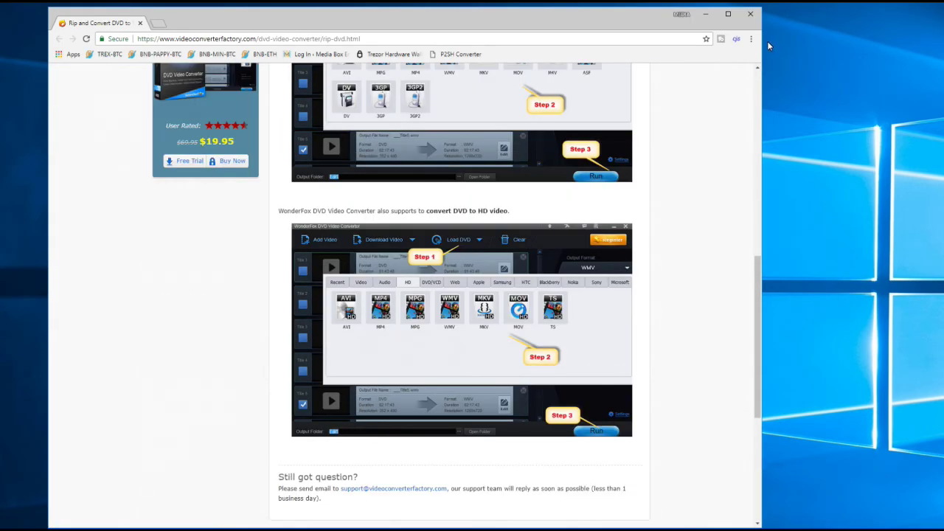
{"action": "left_click", "coordinate": [750, 15]}
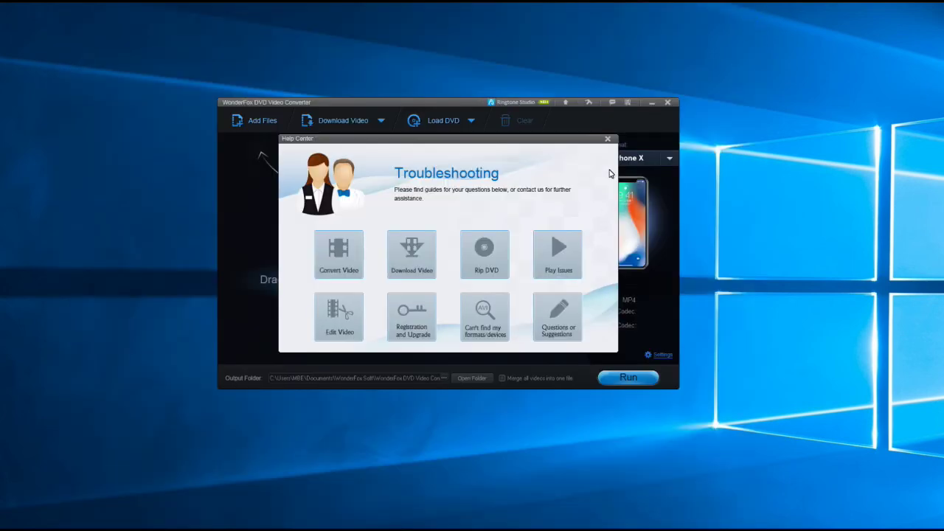
Step: Close the Help Center dialog
{"action": "left_click", "coordinate": [609, 139]}
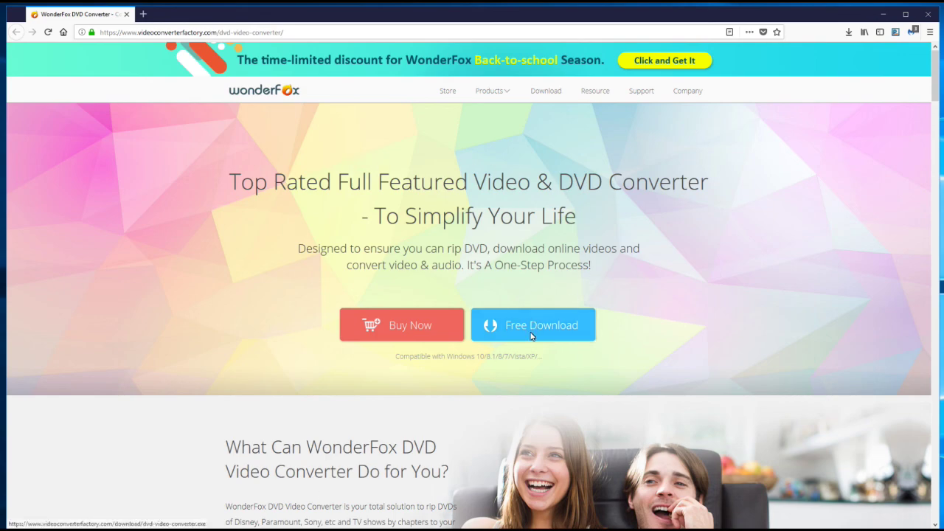
{"action": "scroll", "coordinate": [531, 335], "scroll_direction": "down", "scroll_amount": 8}
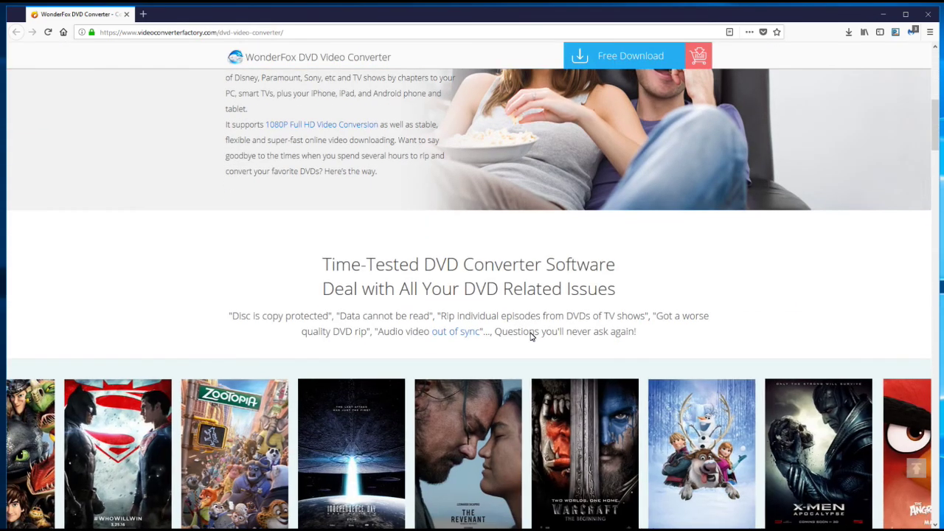
{"action": "scroll", "coordinate": [529, 335], "scroll_direction": "down", "scroll_amount": 3}
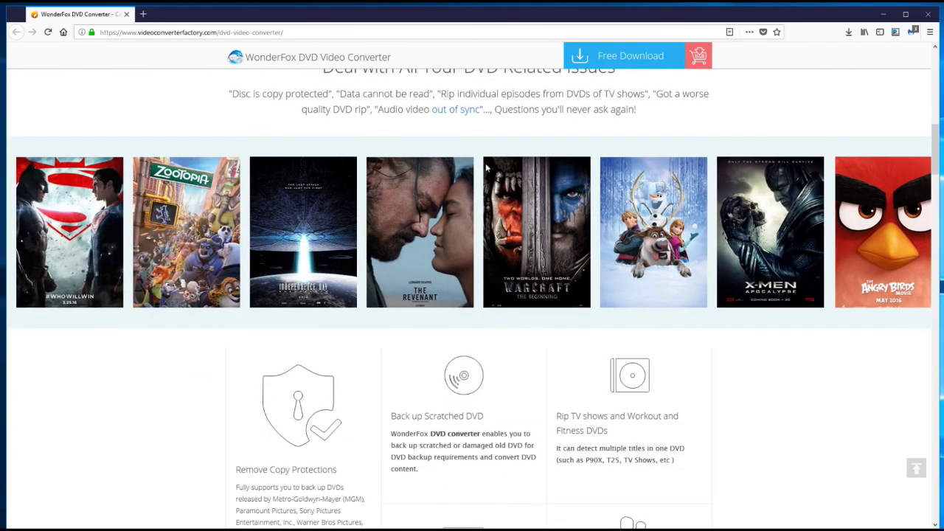
{"action": "scroll", "coordinate": [542, 231], "scroll_direction": "down", "scroll_amount": 15}
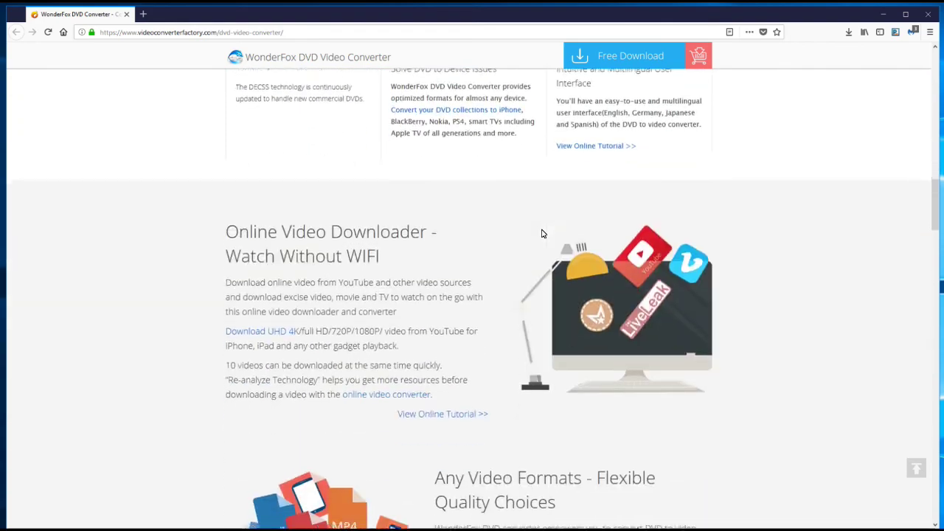
{"action": "scroll", "coordinate": [541, 233], "scroll_direction": "down", "scroll_amount": 10}
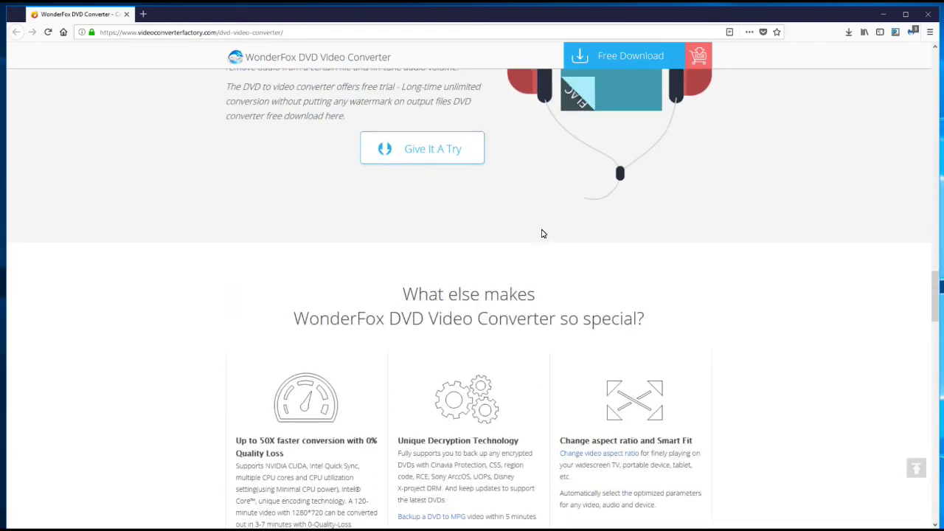
{"action": "scroll", "coordinate": [542, 234], "scroll_direction": "down", "scroll_amount": 15}
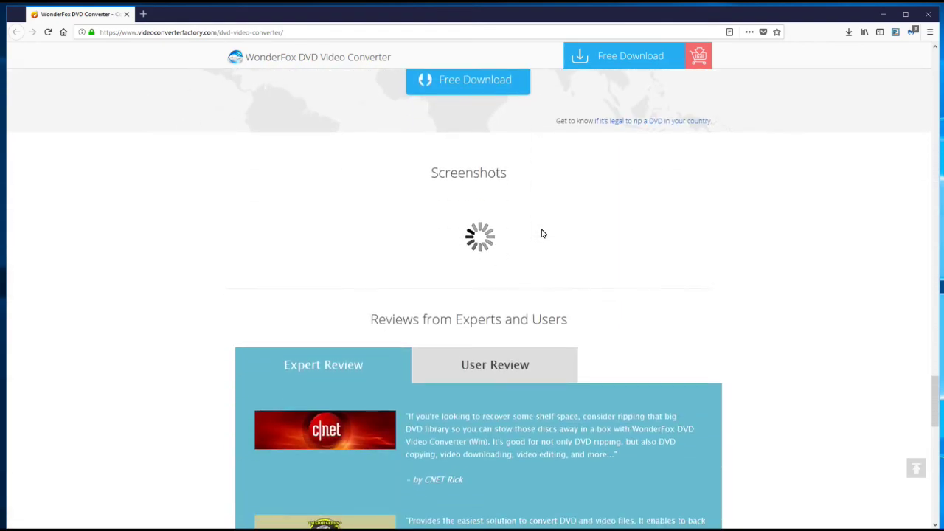
{"action": "scroll", "coordinate": [543, 237], "scroll_direction": "down", "scroll_amount": 5}
{"action": "scroll", "coordinate": [543, 237], "scroll_direction": "up", "scroll_amount": 20}
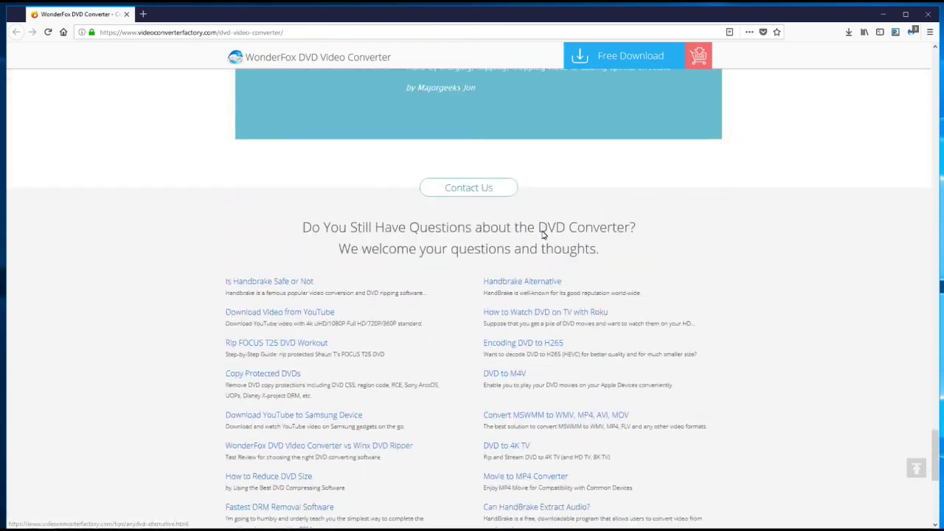
{"action": "scroll", "coordinate": [543, 235], "scroll_direction": "up", "scroll_amount": 10}
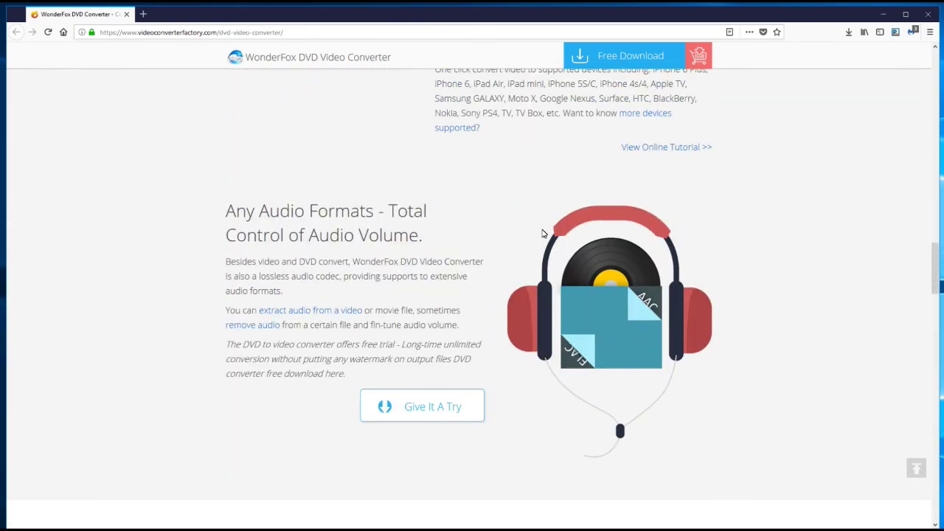
{"action": "scroll", "coordinate": [542, 233], "scroll_direction": "up", "scroll_amount": 10}
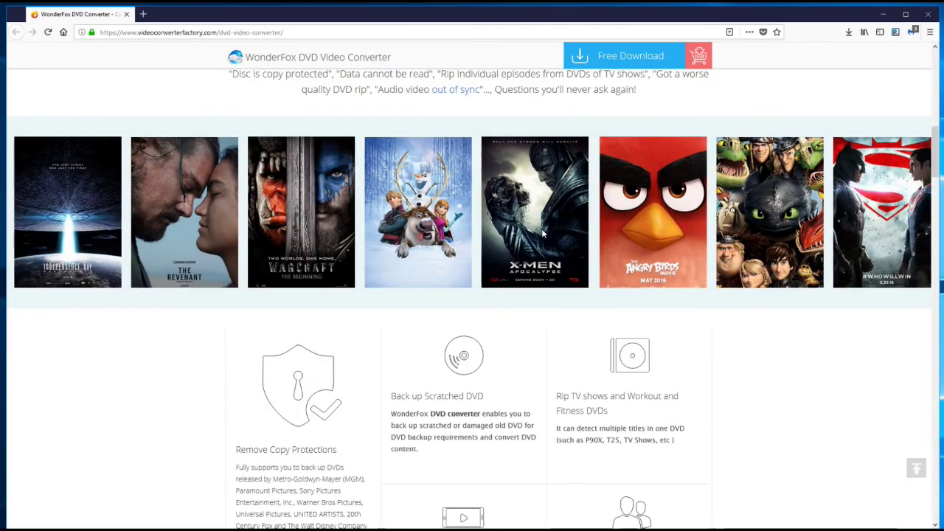
{"action": "scroll", "coordinate": [543, 233], "scroll_direction": "up", "scroll_amount": 5}
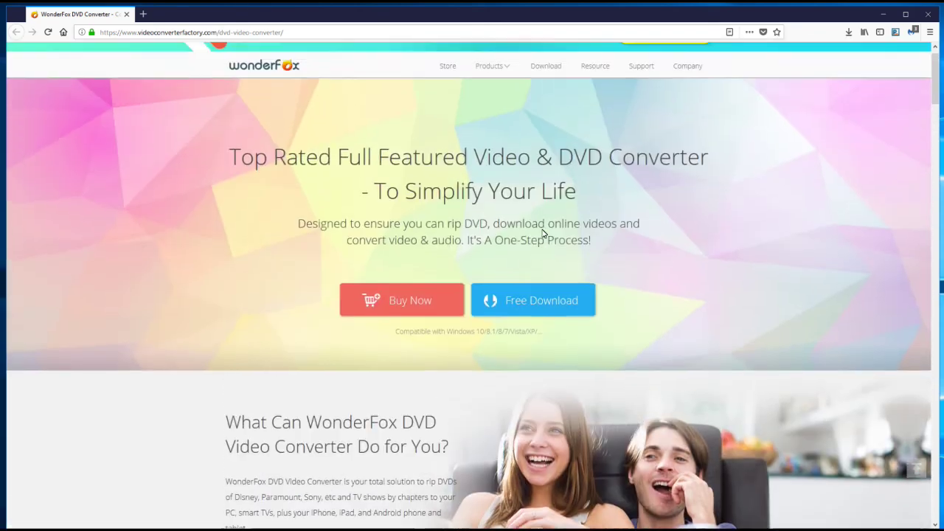